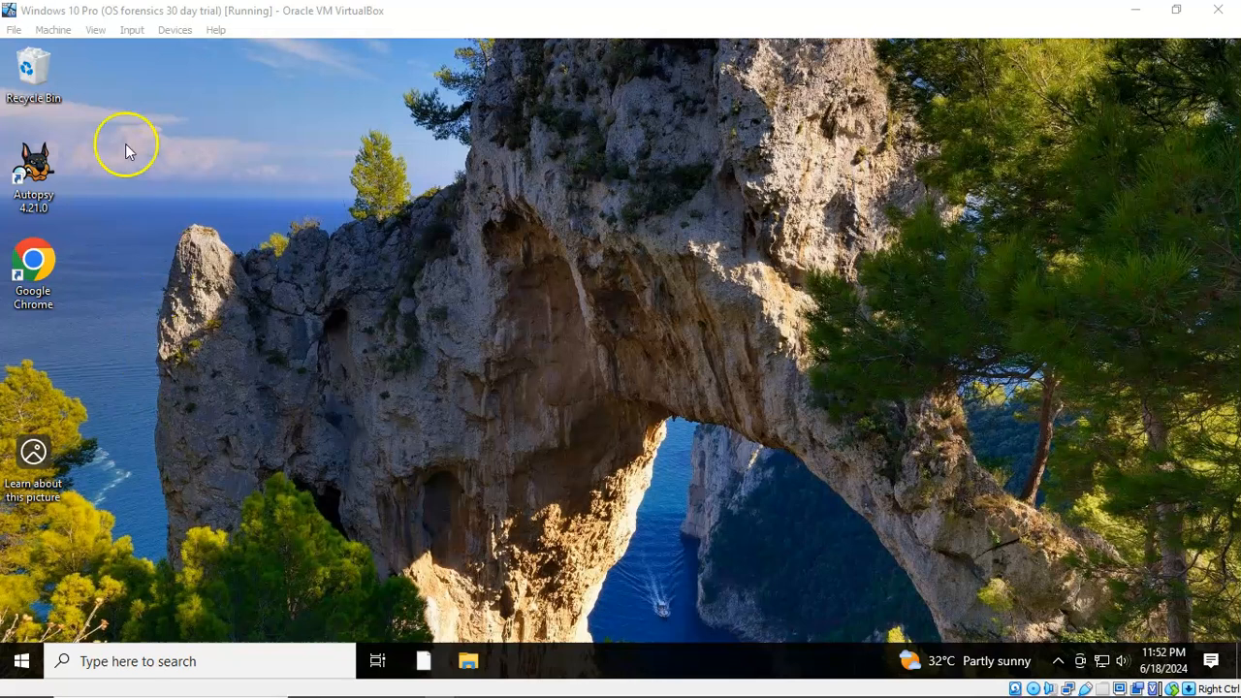
# Launch Autopsy 4.21.0 from its desktop shortcut to reach the Welcome screen
pyautogui.doubleClick(36, 177)
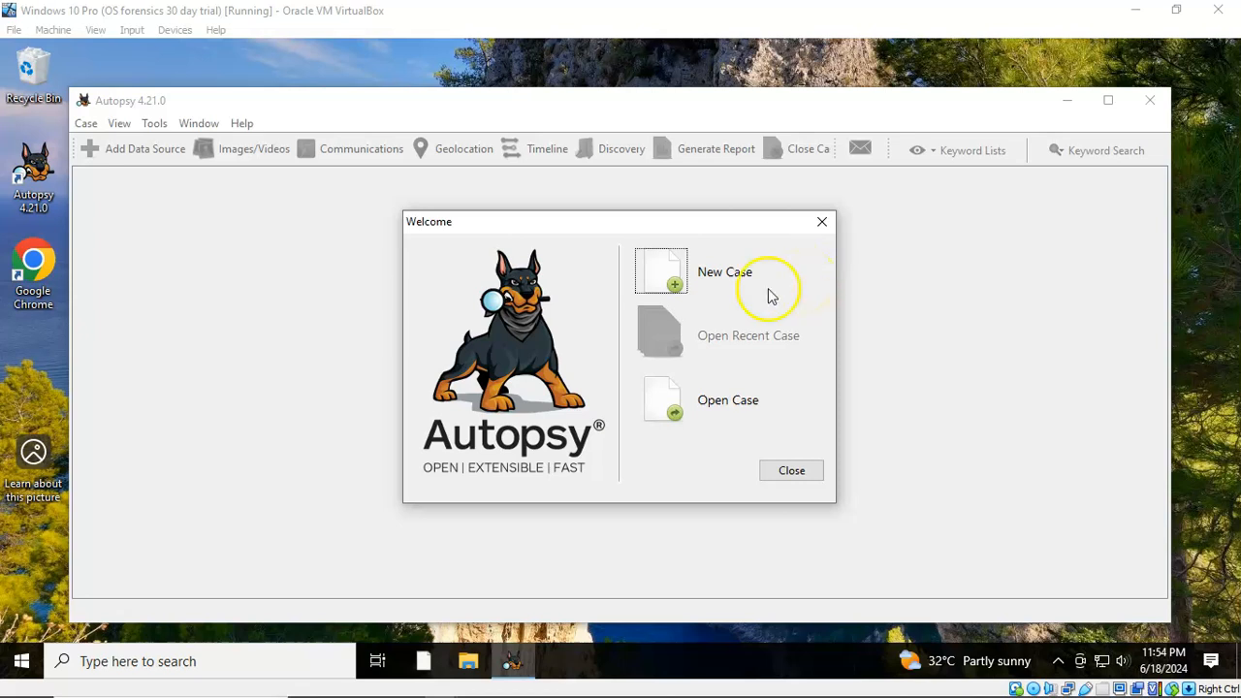
# Create a single-user case named 'Suspects PC' with Documents as its base directory
pyautogui.click(667, 275)
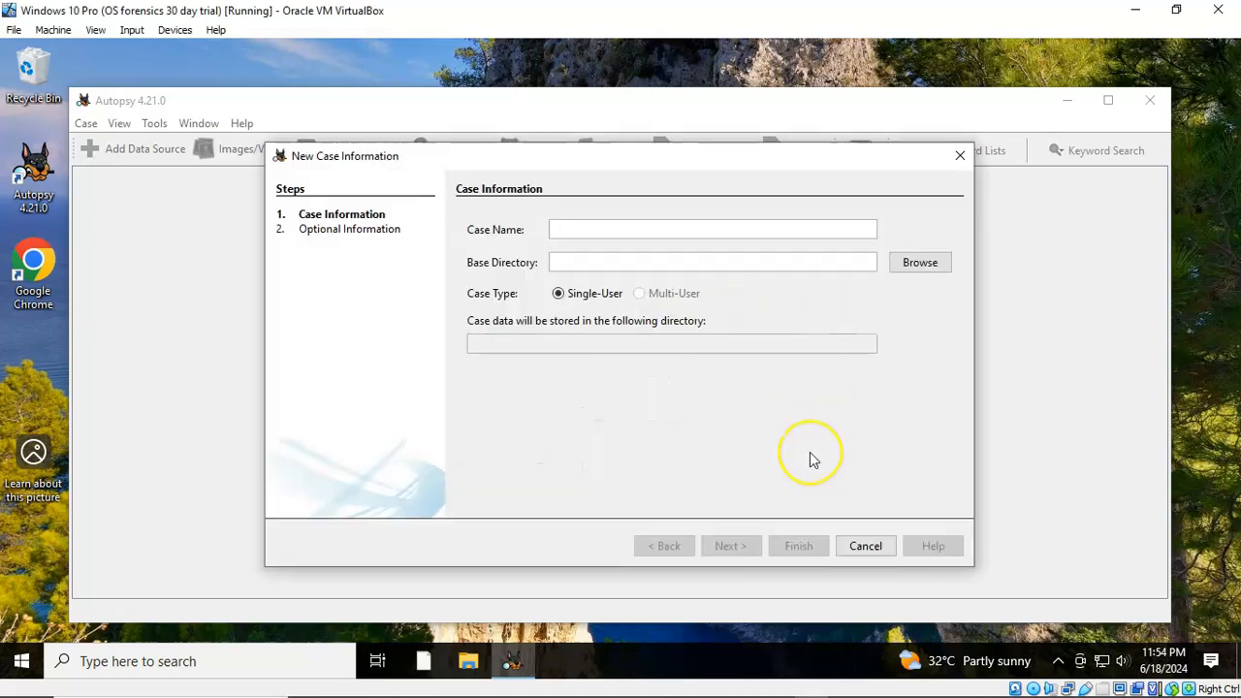
pyautogui.click(567, 227)
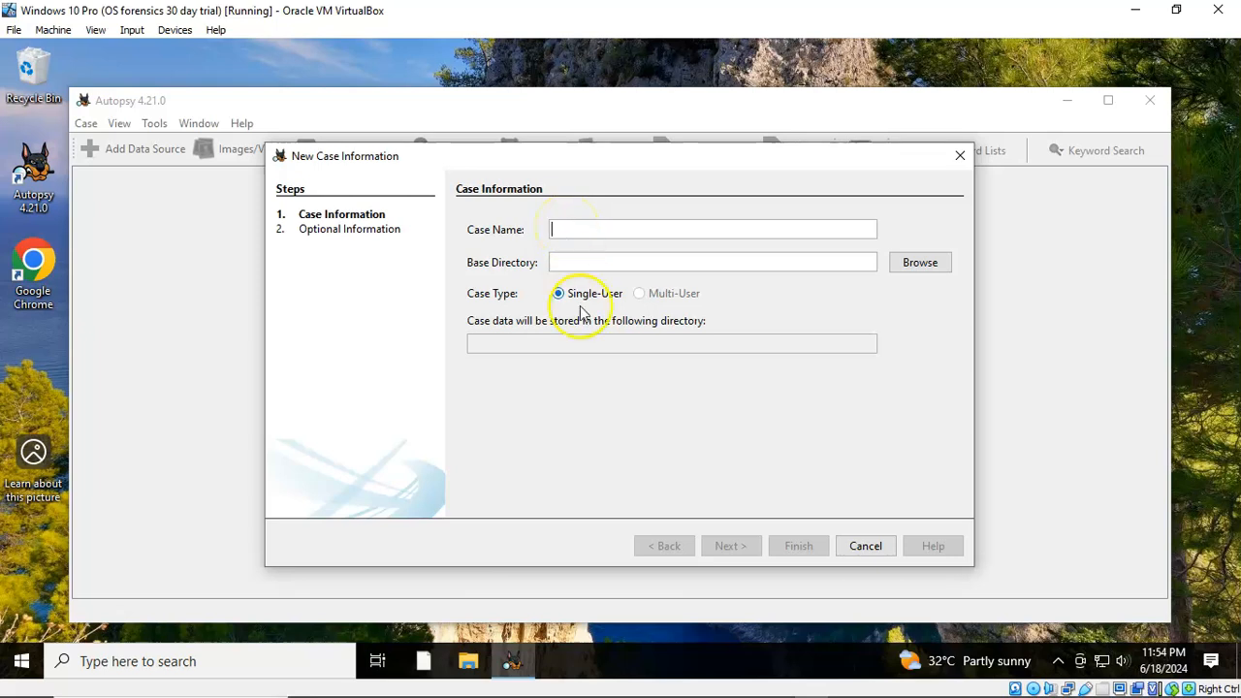
pyautogui.click(599, 490)
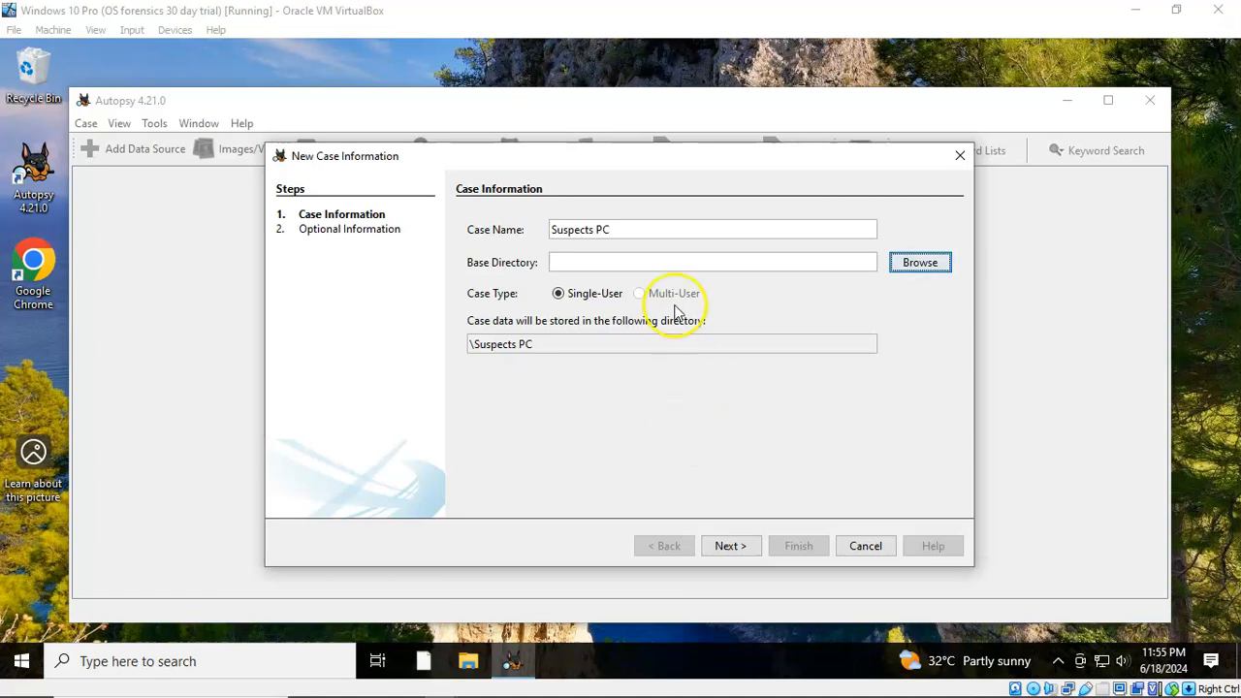
pyautogui.click(916, 264)
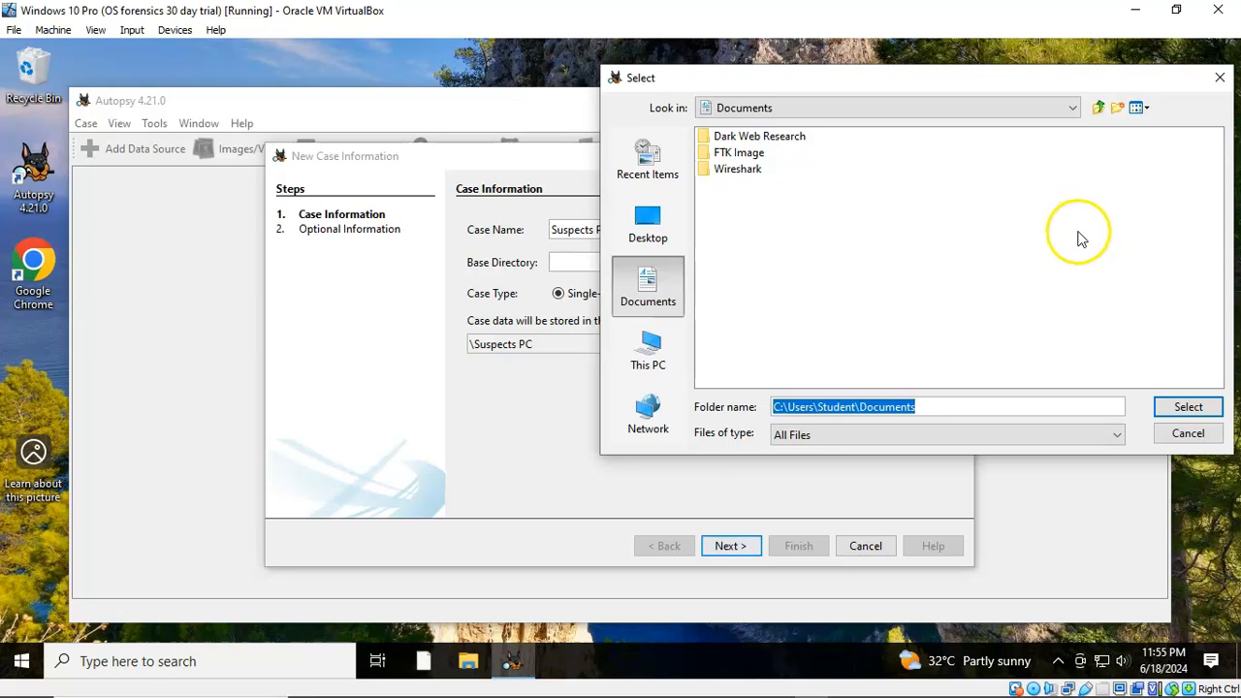
pyautogui.click(1189, 408)
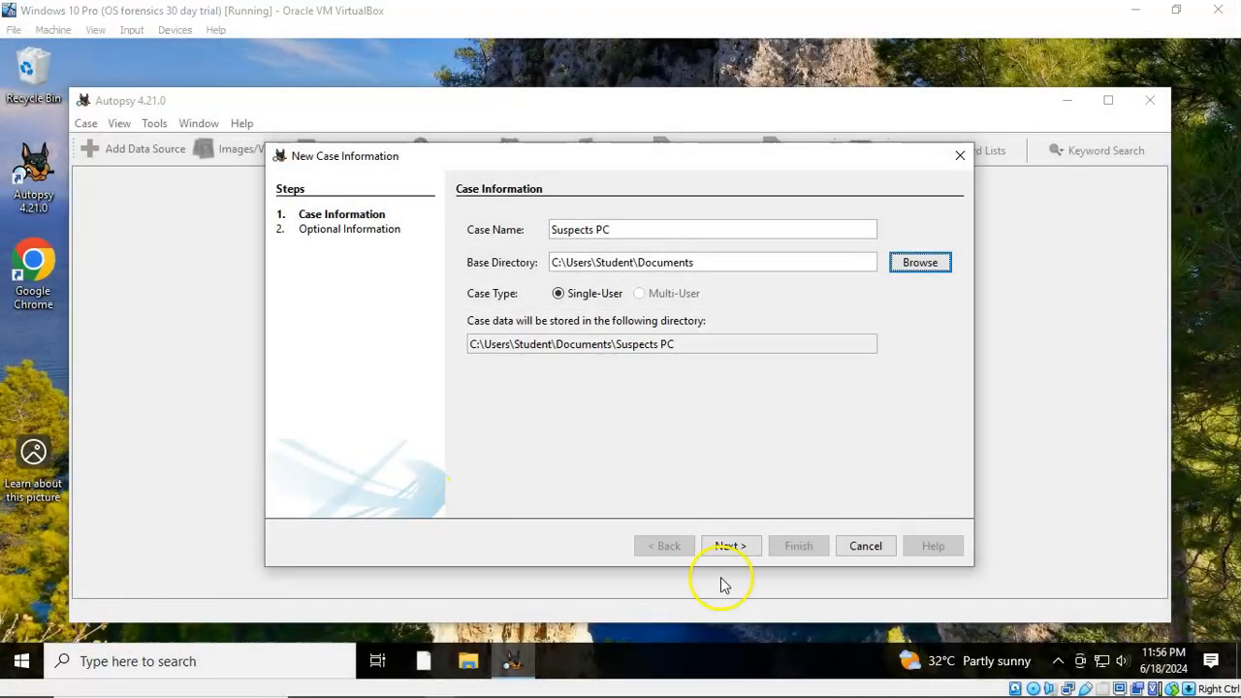
# Enter case number 0001 plus the examiner's name, phone number and e-mail address
pyautogui.click(728, 546)
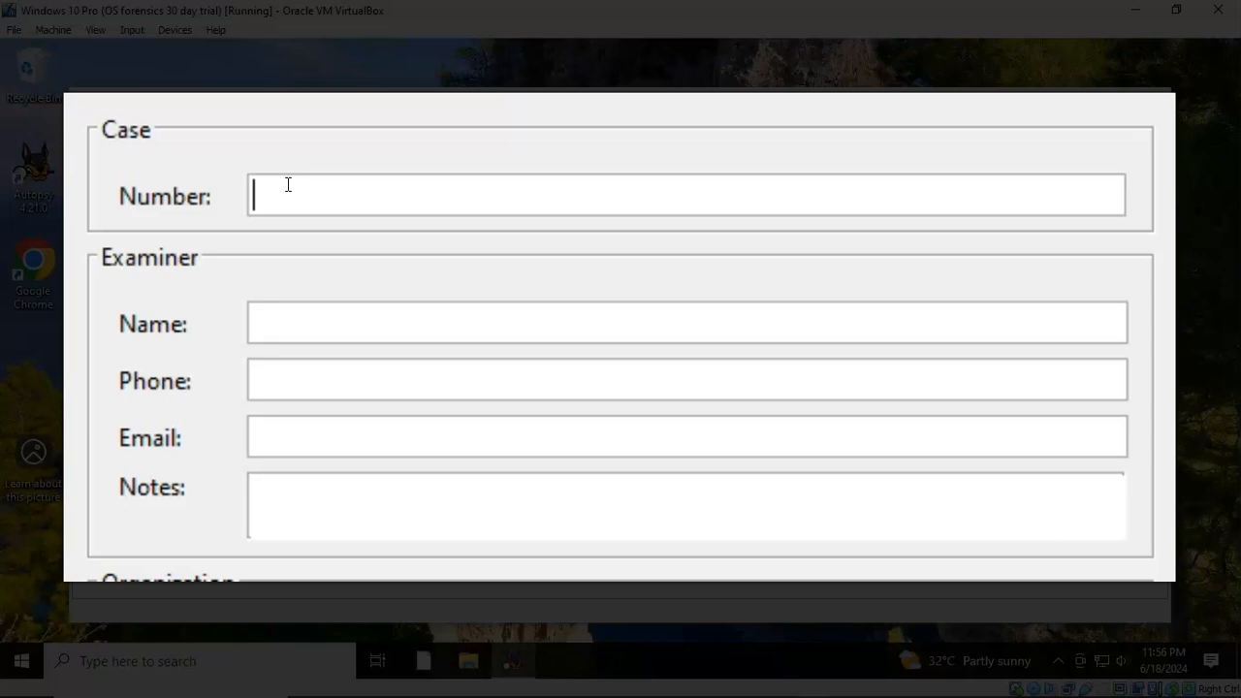
pyautogui.write('0001')
pyautogui.write('Prof. K')
pyautogui.click(313, 382)
pyautogui.write('555-555-5555')
pyautogui.press('Tab')
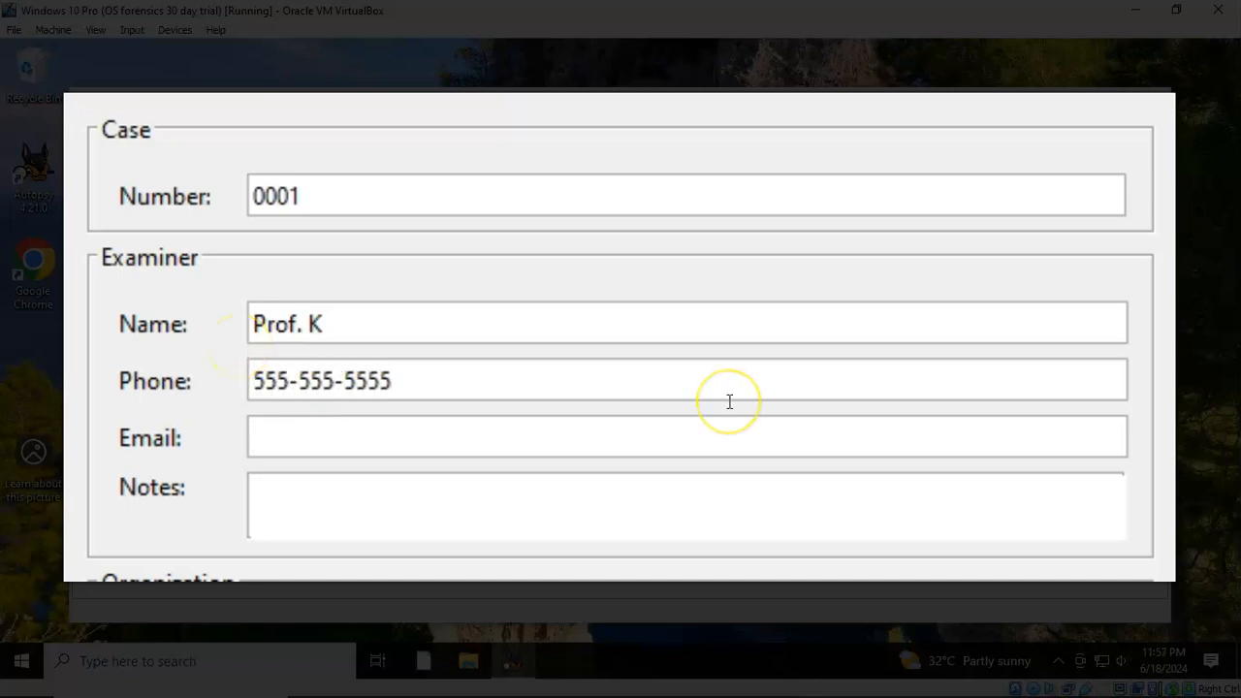
pyautogui.write('user@gmail.com')
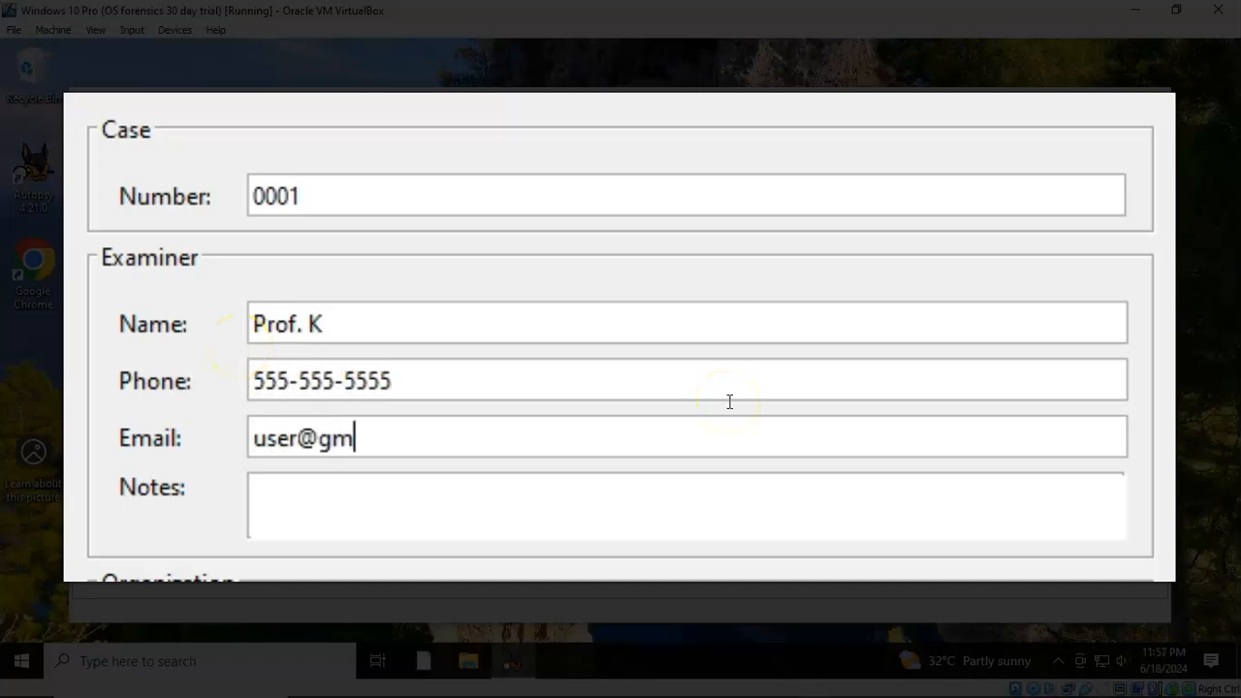
pyautogui.click(360, 515)
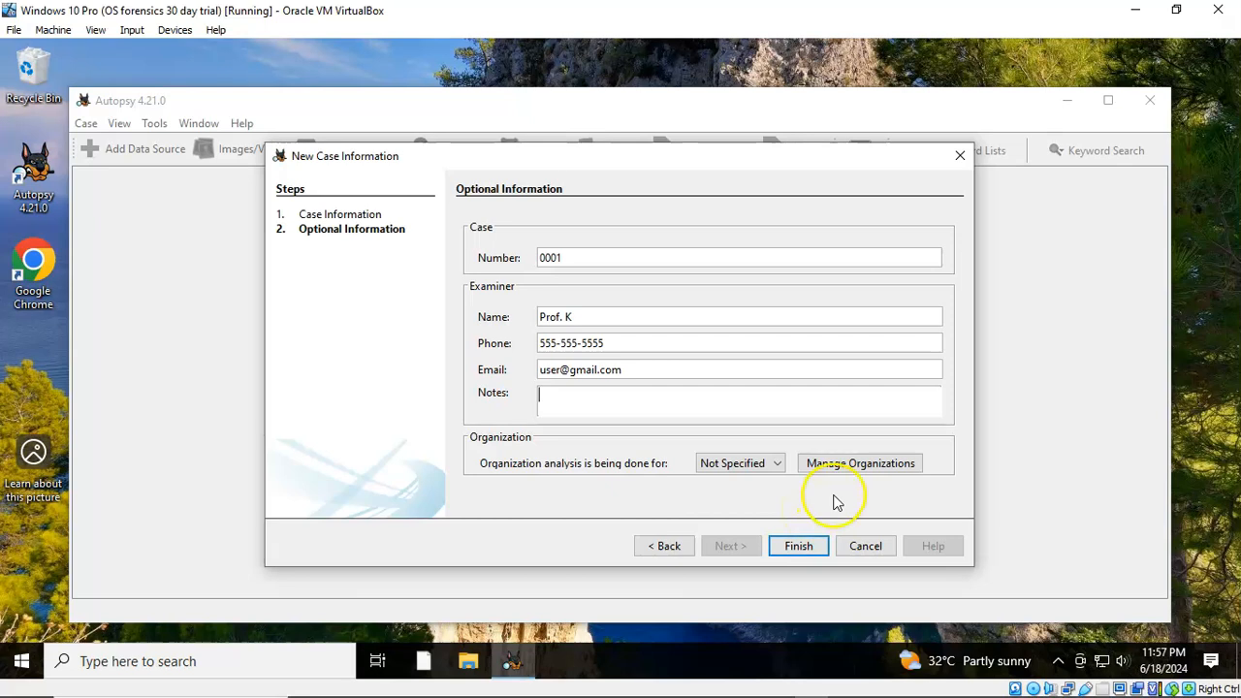
# Keep the organization as Not Specified and finish creating the case
pyautogui.click(860, 465)
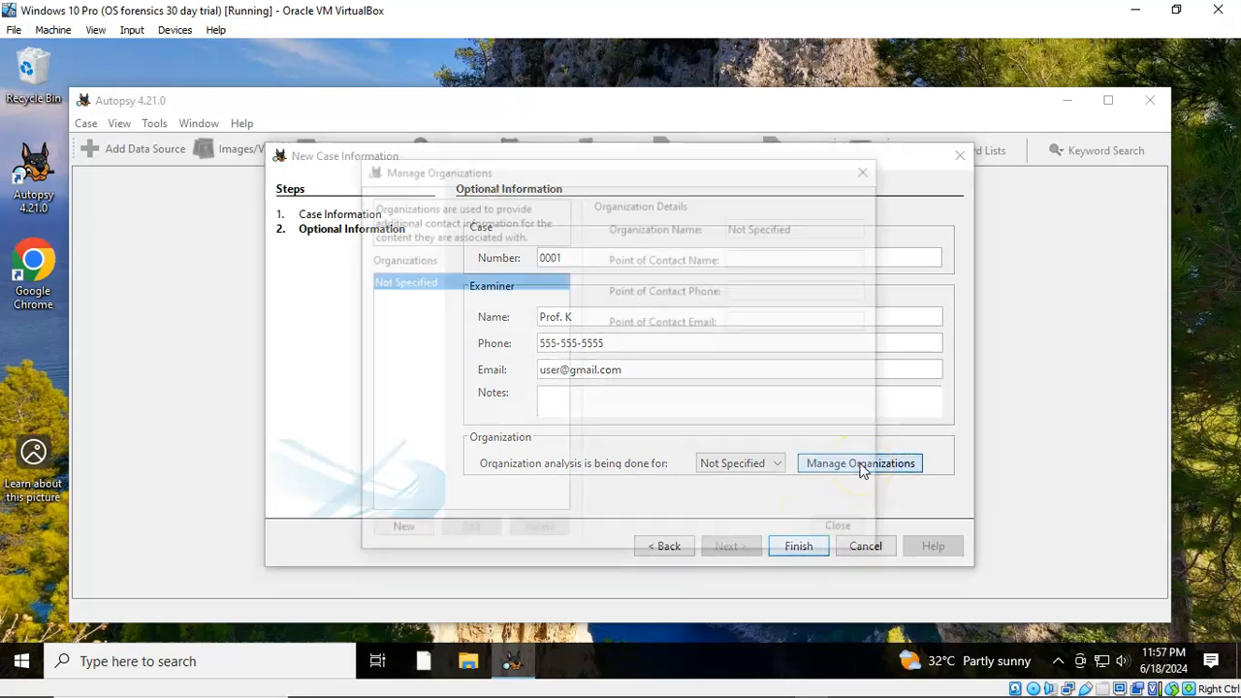
pyautogui.click(399, 533)
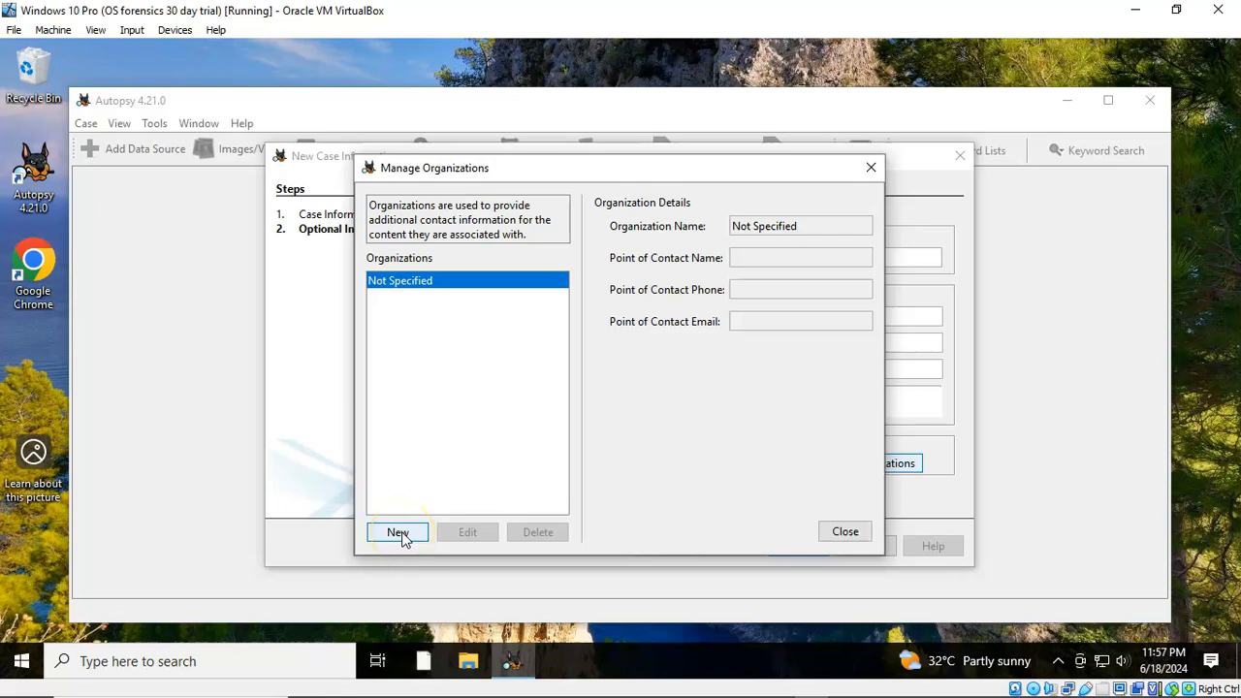
pyautogui.click(841, 533)
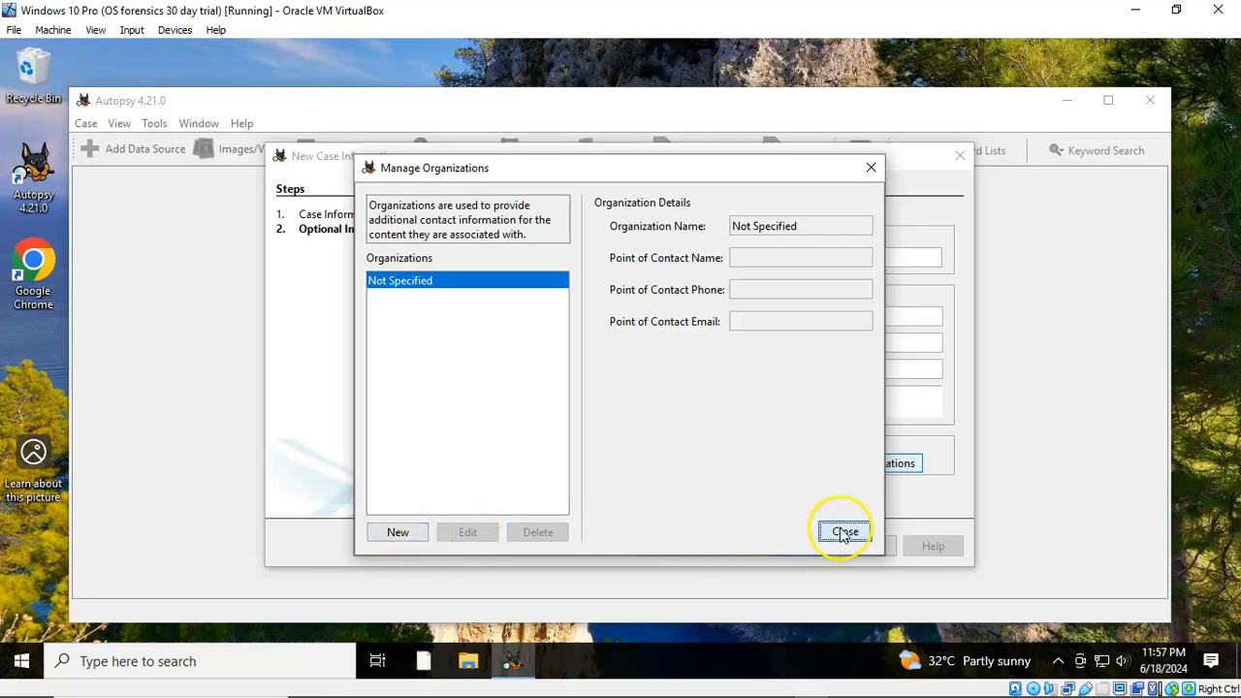
pyautogui.click(743, 464)
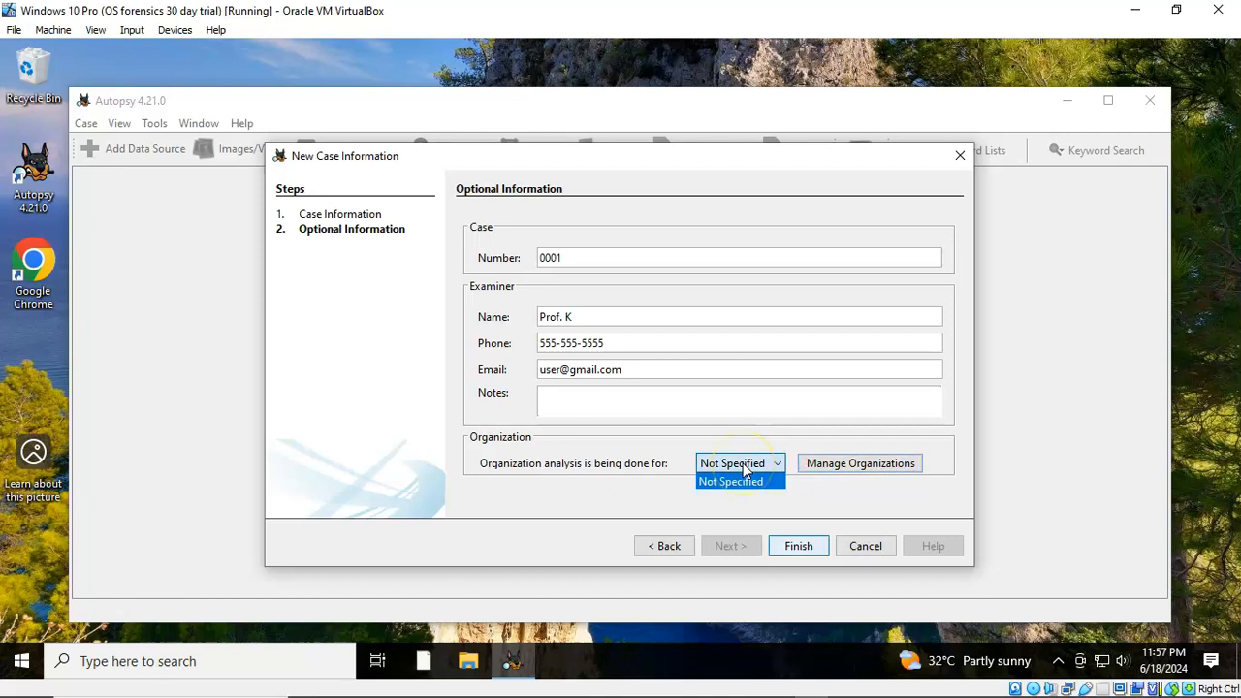
pyautogui.click(744, 469)
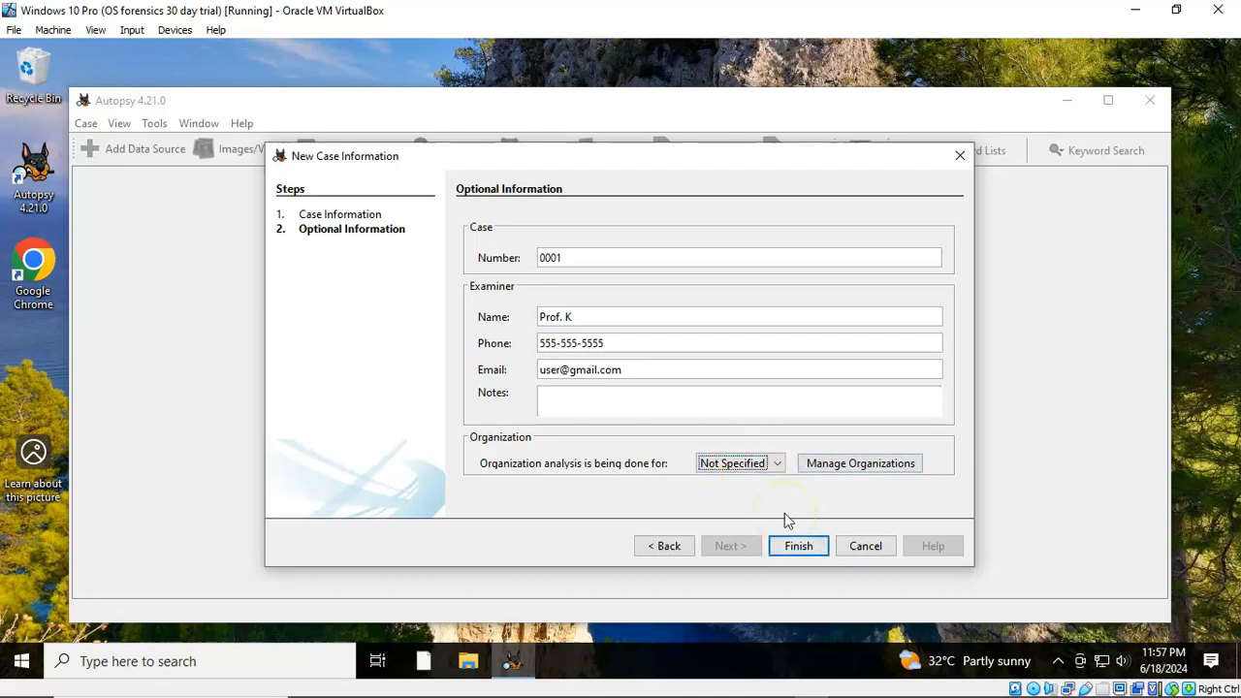
pyautogui.click(798, 546)
pyautogui.click(797, 549)
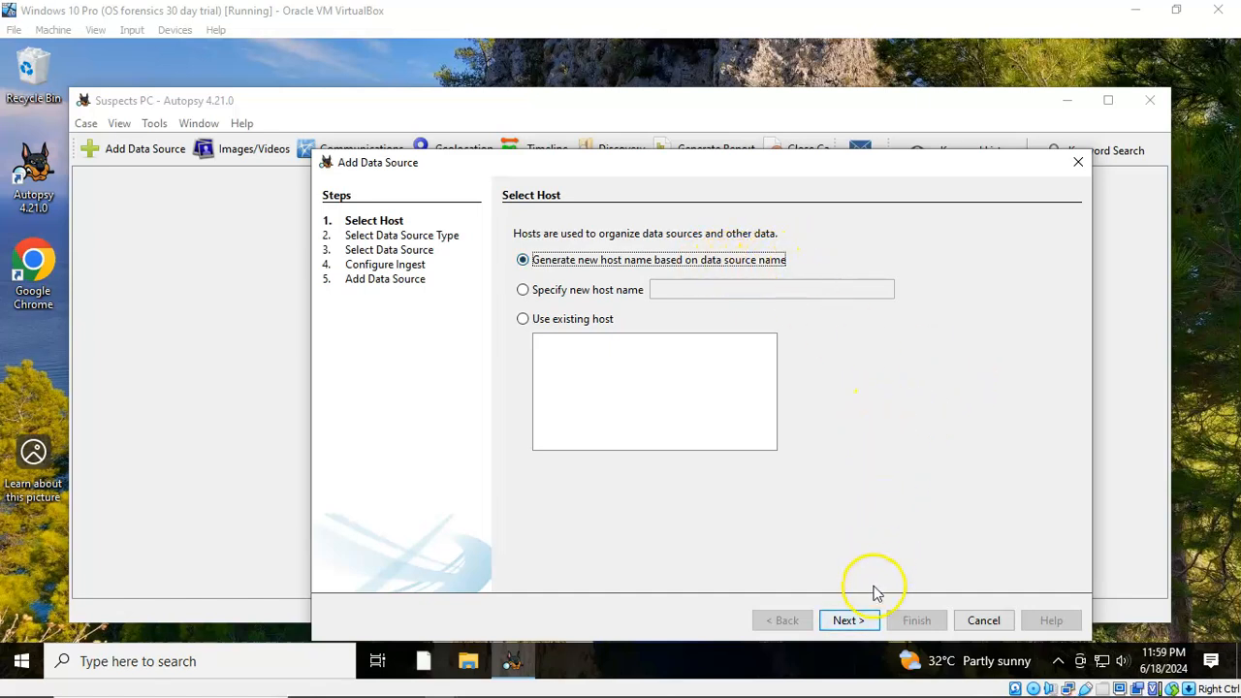
# Keep the generated host name and choose Disk Image or VM File as the source type
pyautogui.click(847, 622)
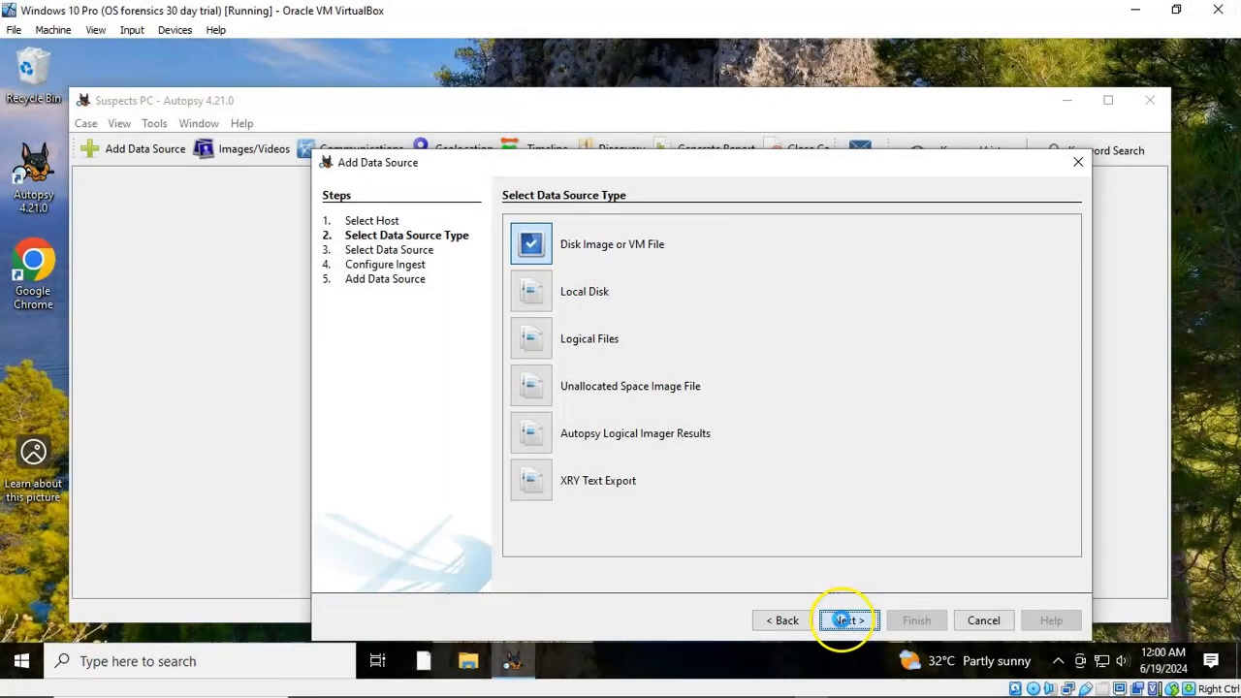
pyautogui.click(843, 620)
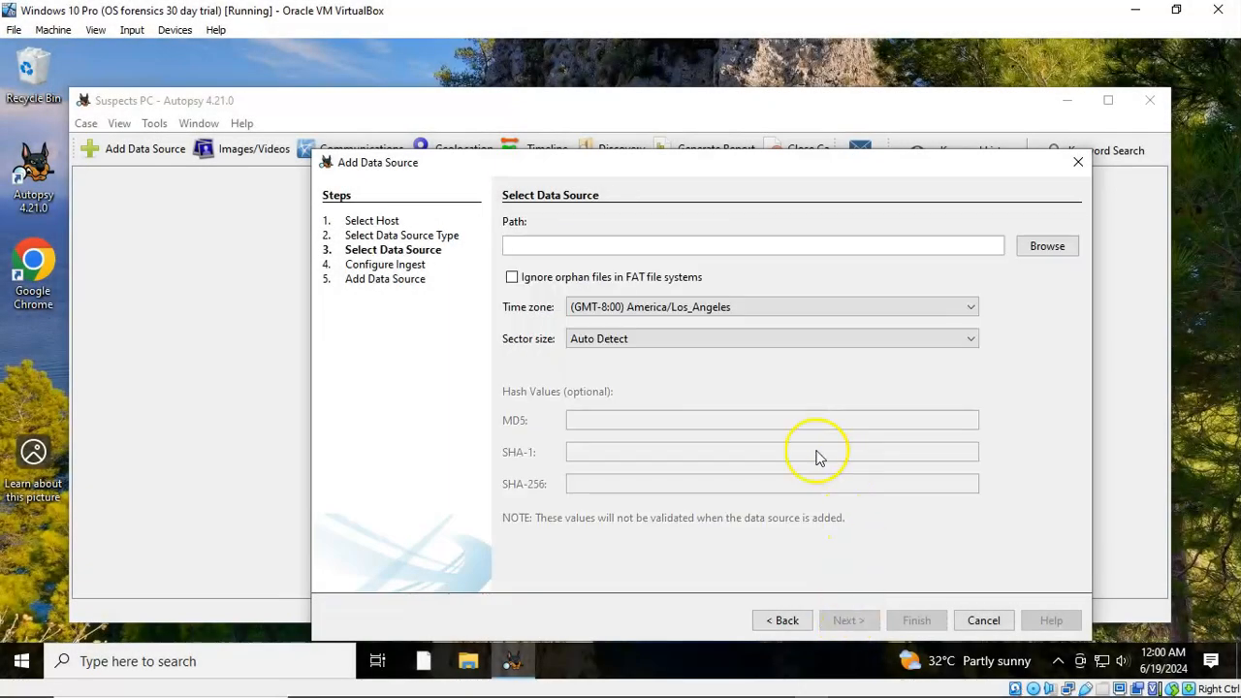
pyautogui.click(1041, 252)
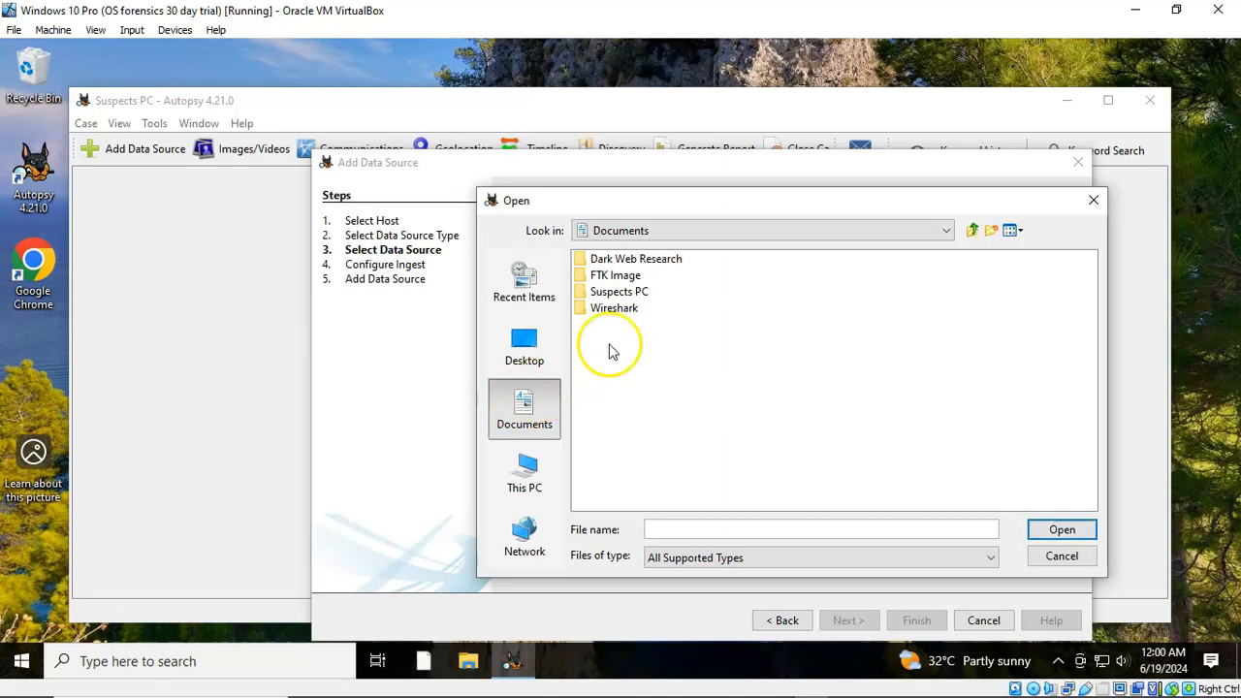
pyautogui.doubleClick(620, 277)
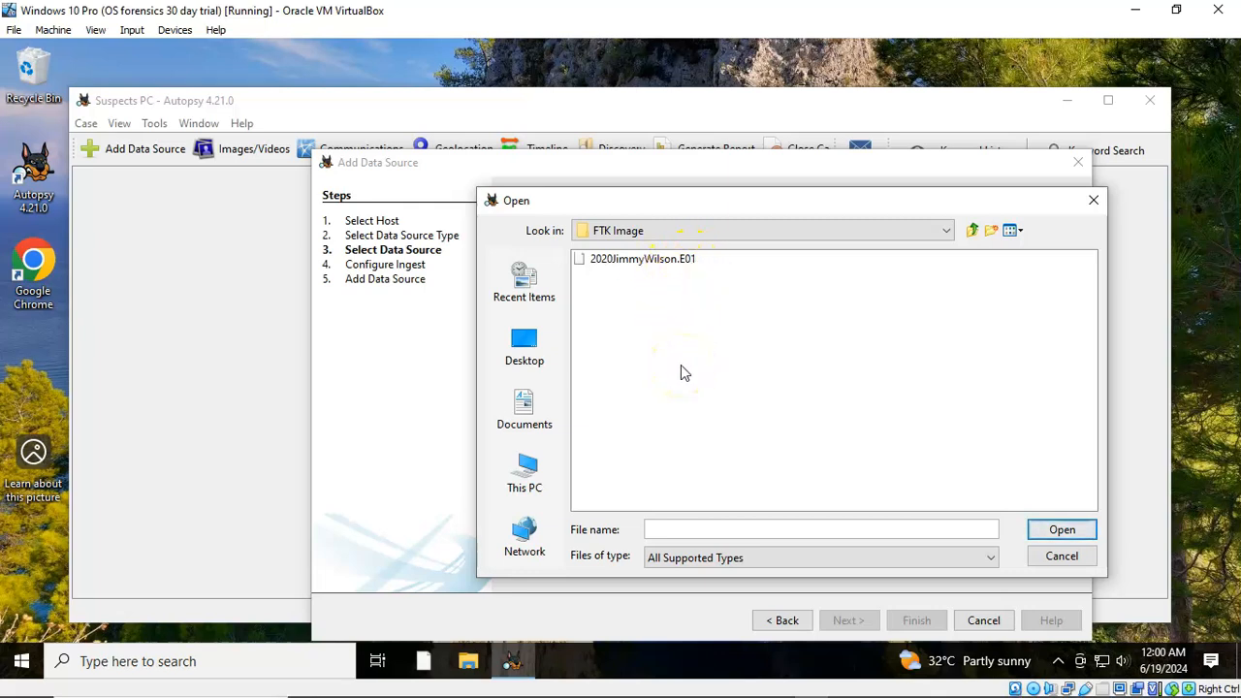
pyautogui.click(631, 259)
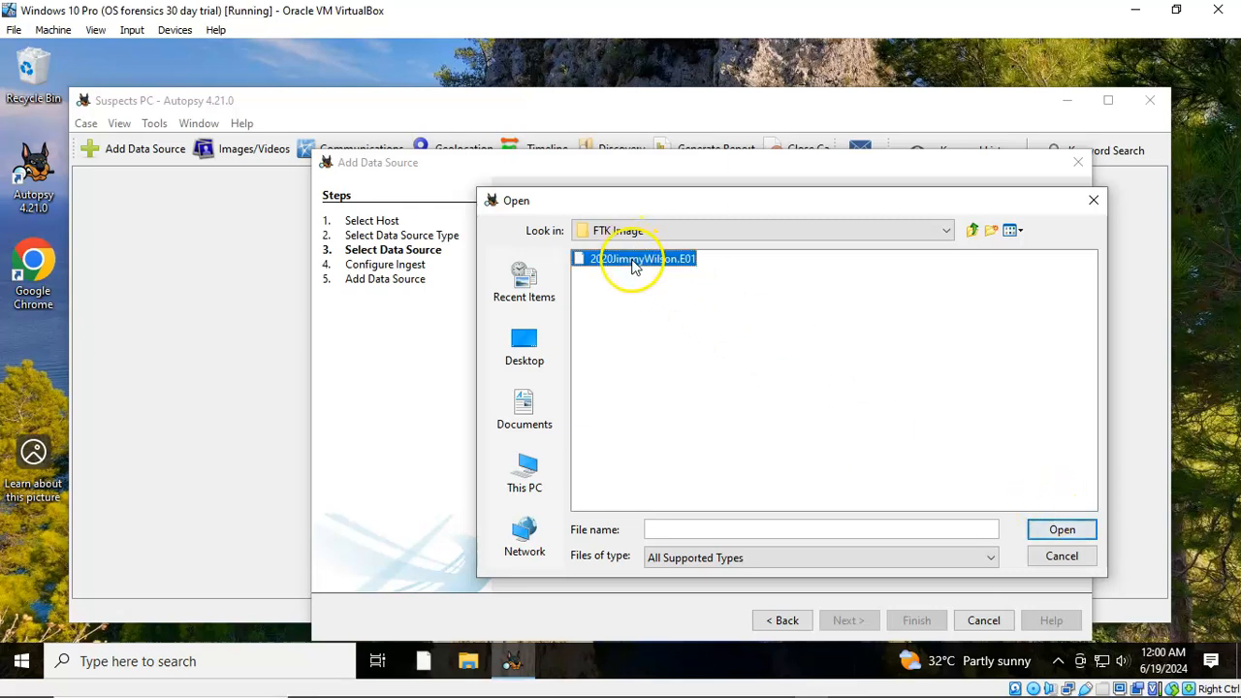
pyautogui.click(1061, 531)
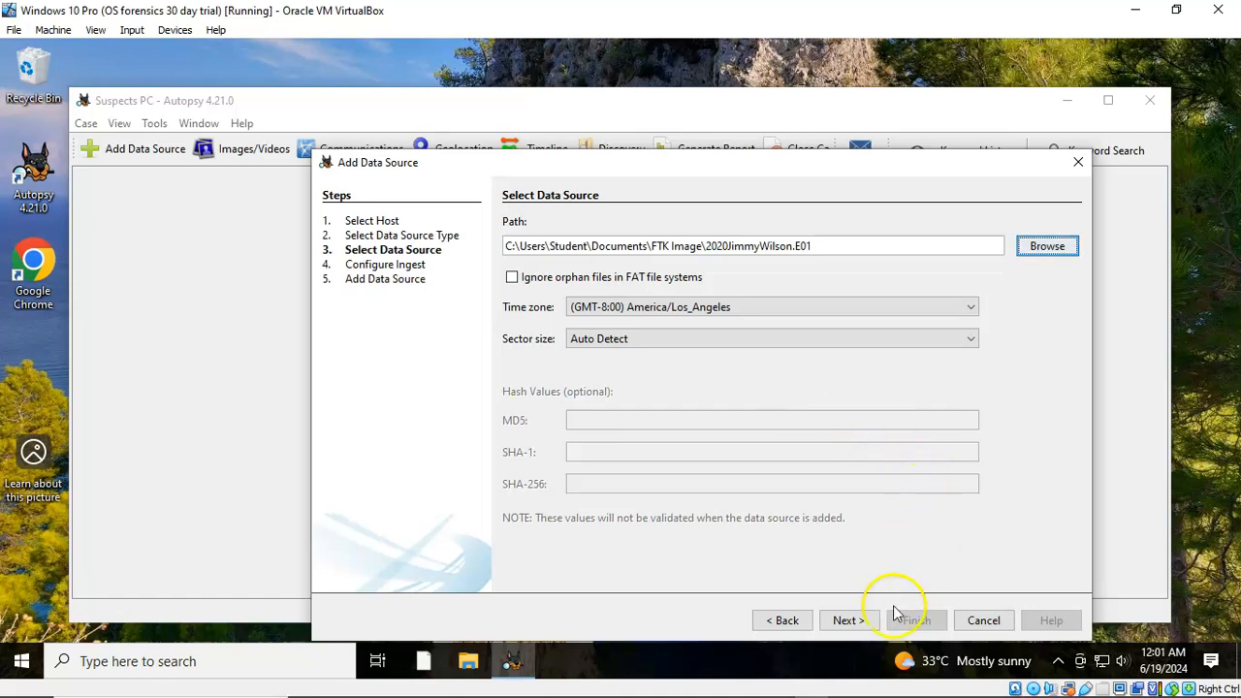
# Review the ingest modules, leaving the Android Analyzer module disabled
pyautogui.click(848, 620)
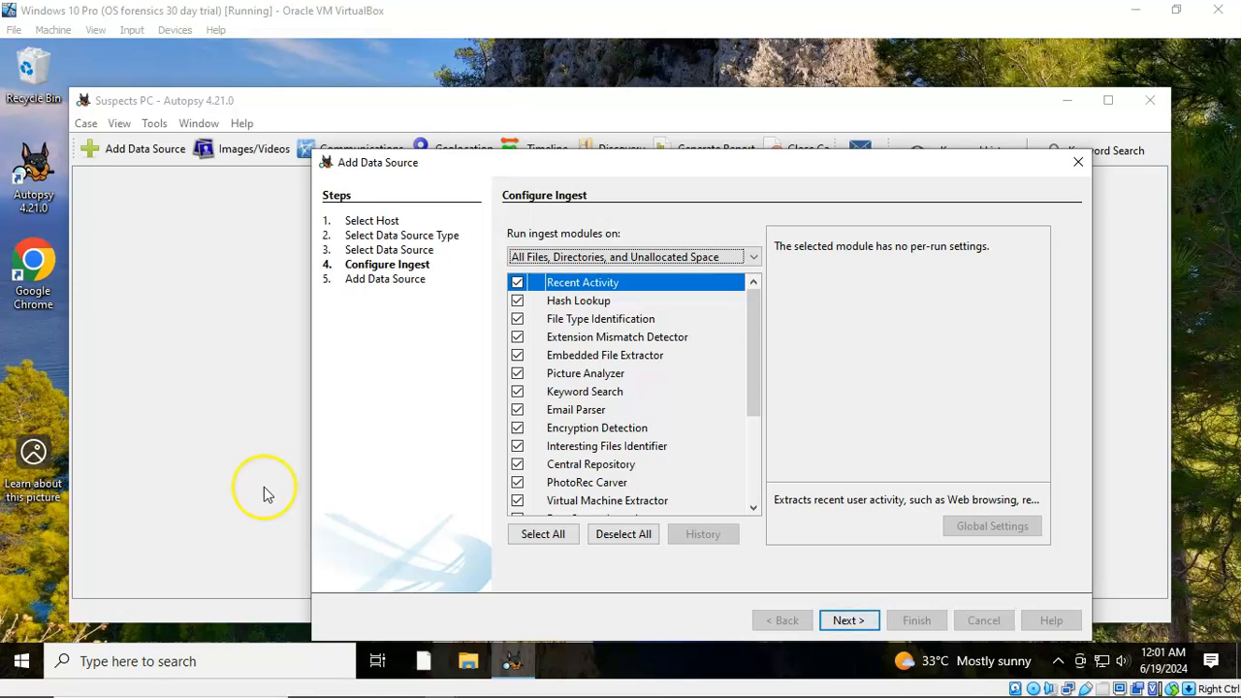
pyautogui.moveTo(759, 355); pyautogui.dragTo(759, 452)
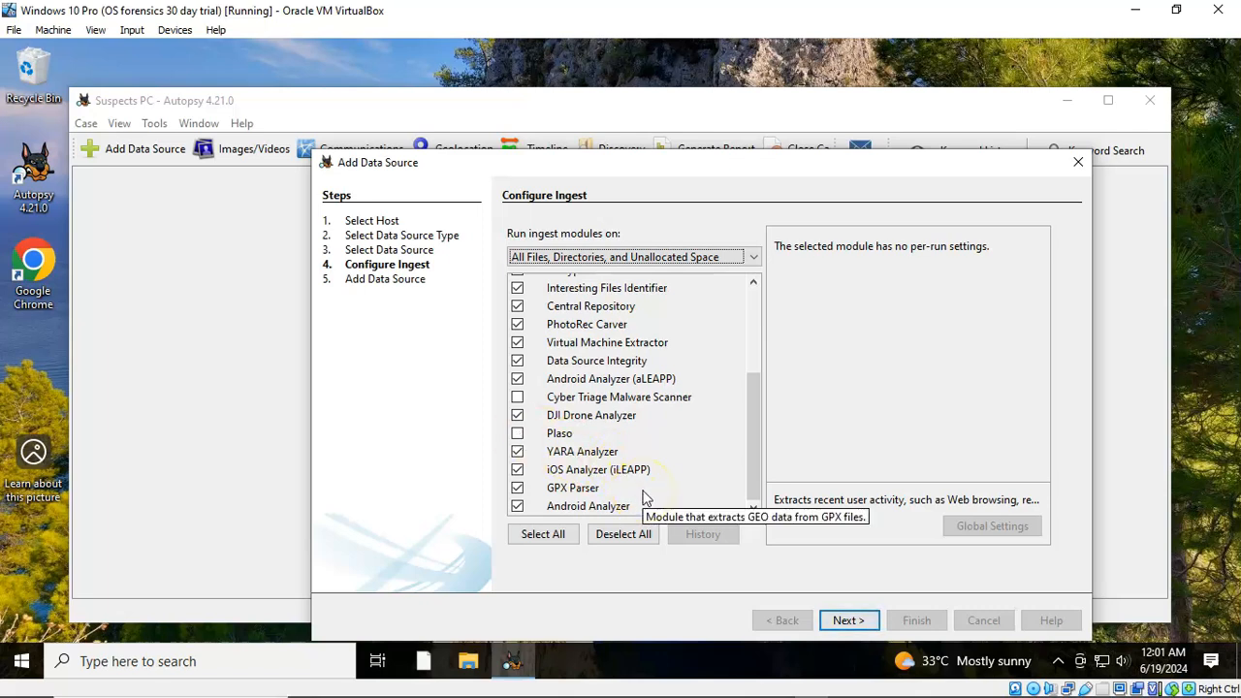
pyautogui.click(517, 506)
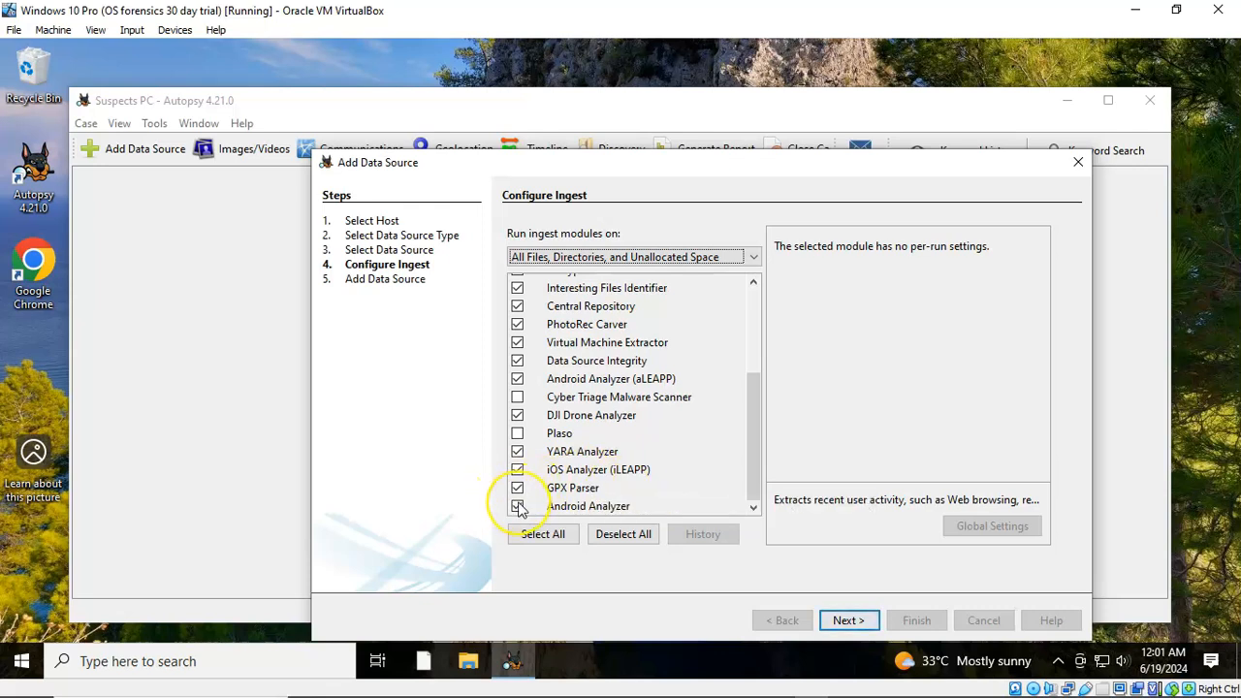
pyautogui.click(520, 506)
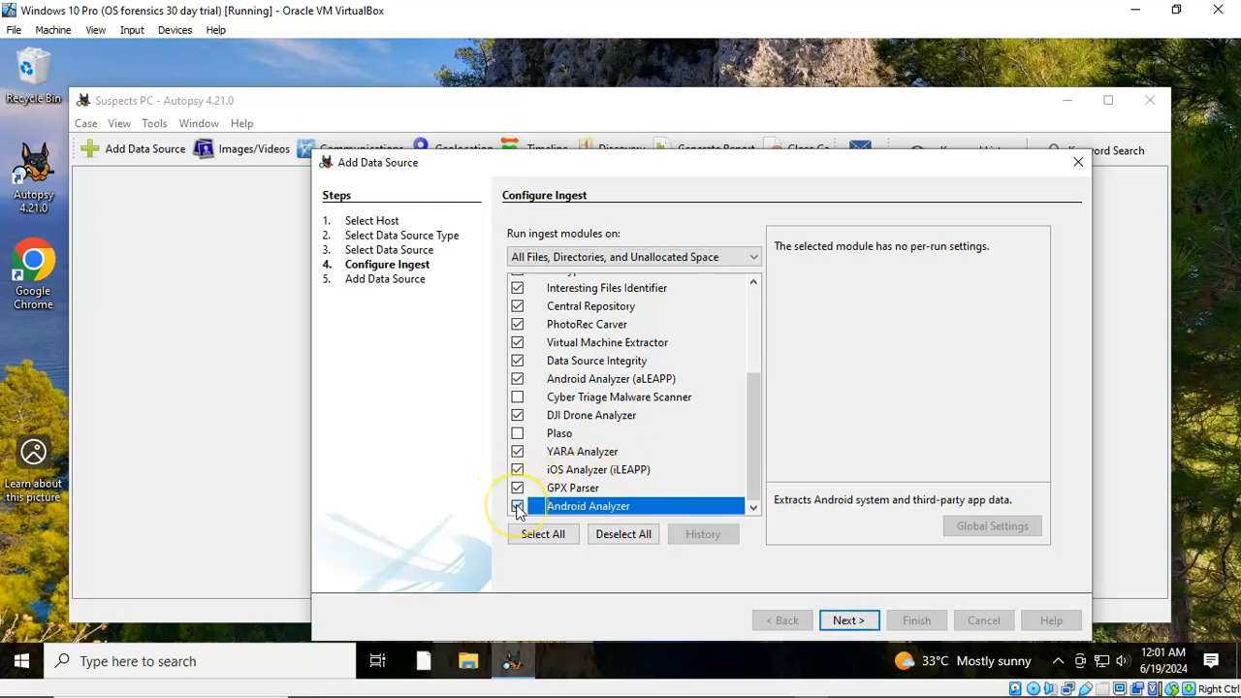
pyautogui.scroll(1, 678, 433)
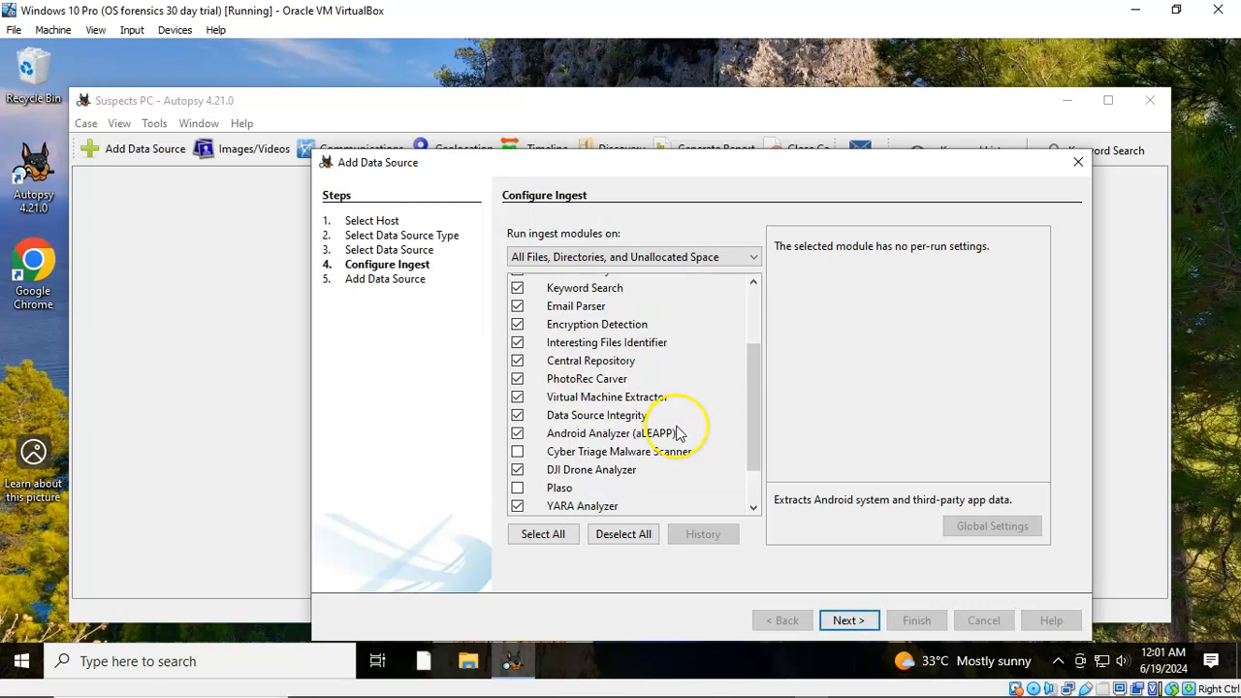
# Enable Phone Numbers, IP Addresses, URLs and Credit Card Numbers keyword lists, then add the data source
pyautogui.click(581, 289)
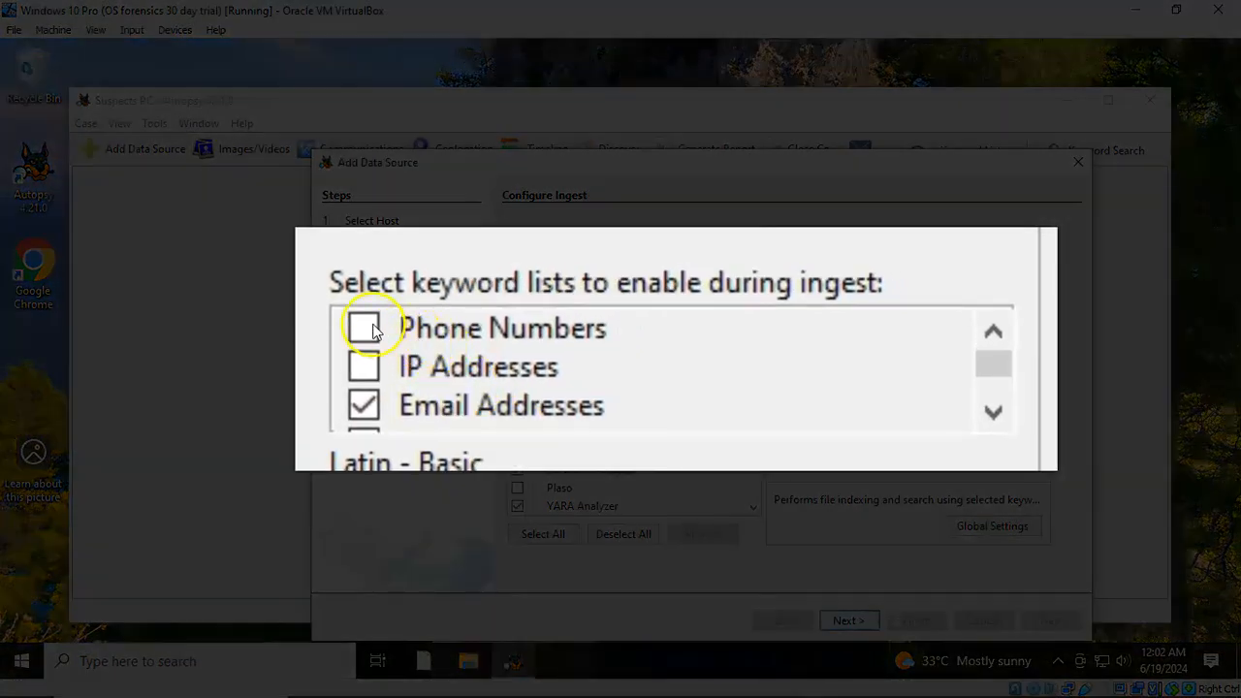
pyautogui.click(364, 328)
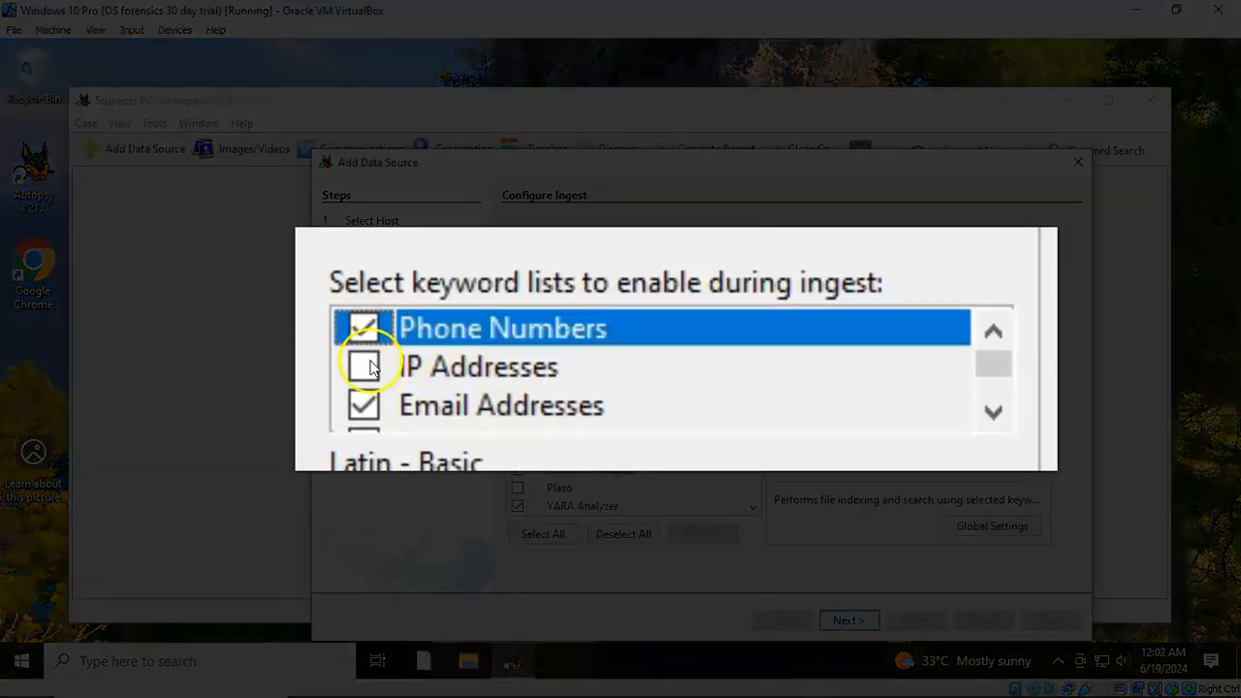
pyautogui.click(364, 366)
pyautogui.scroll(-1, 496, 383)
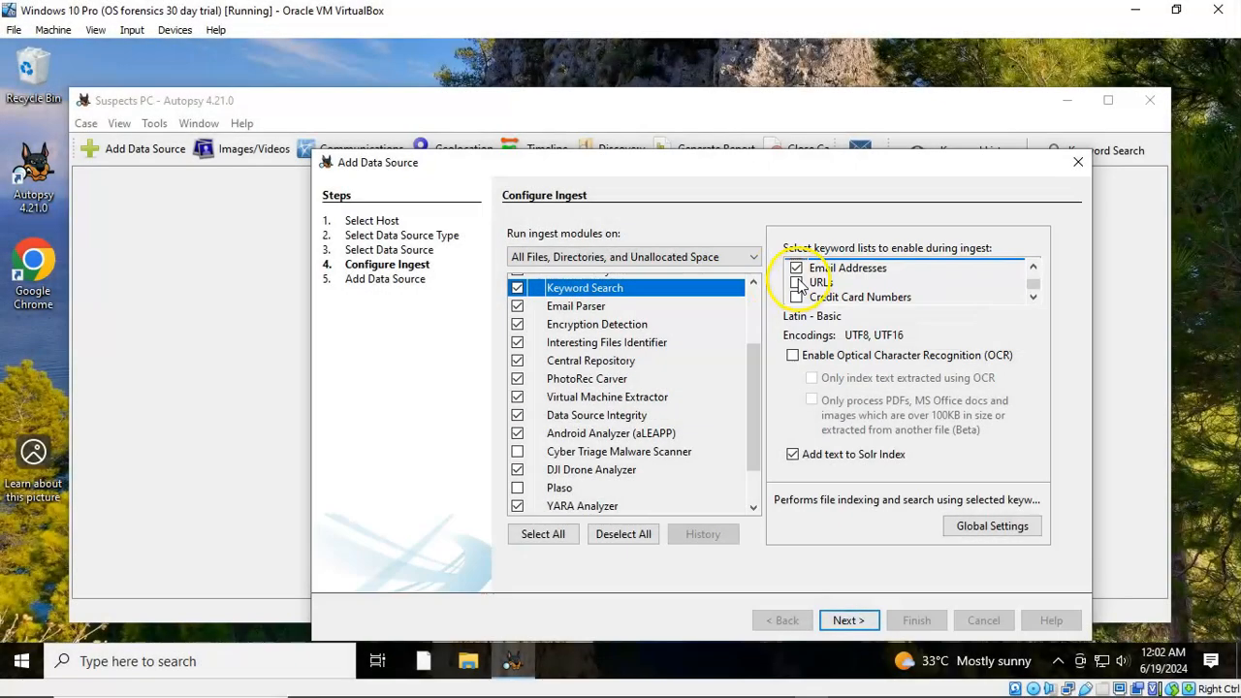
pyautogui.click(797, 282)
pyautogui.click(796, 296)
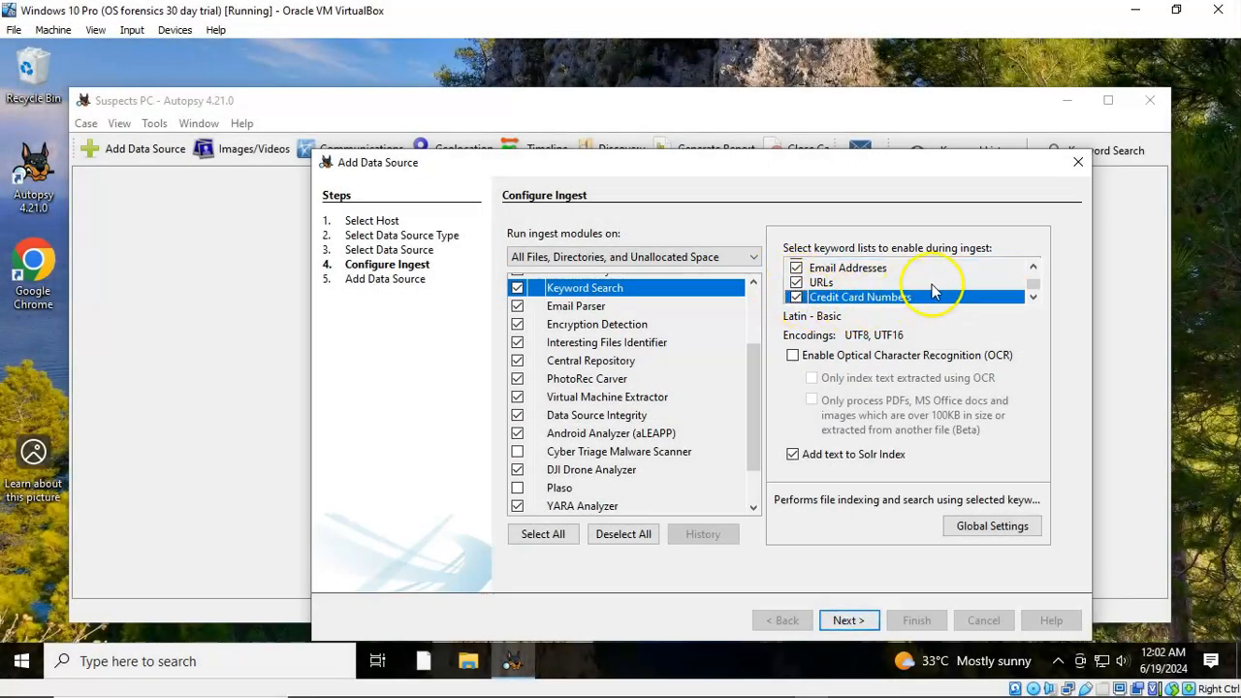
pyautogui.scroll(2, 945, 278)
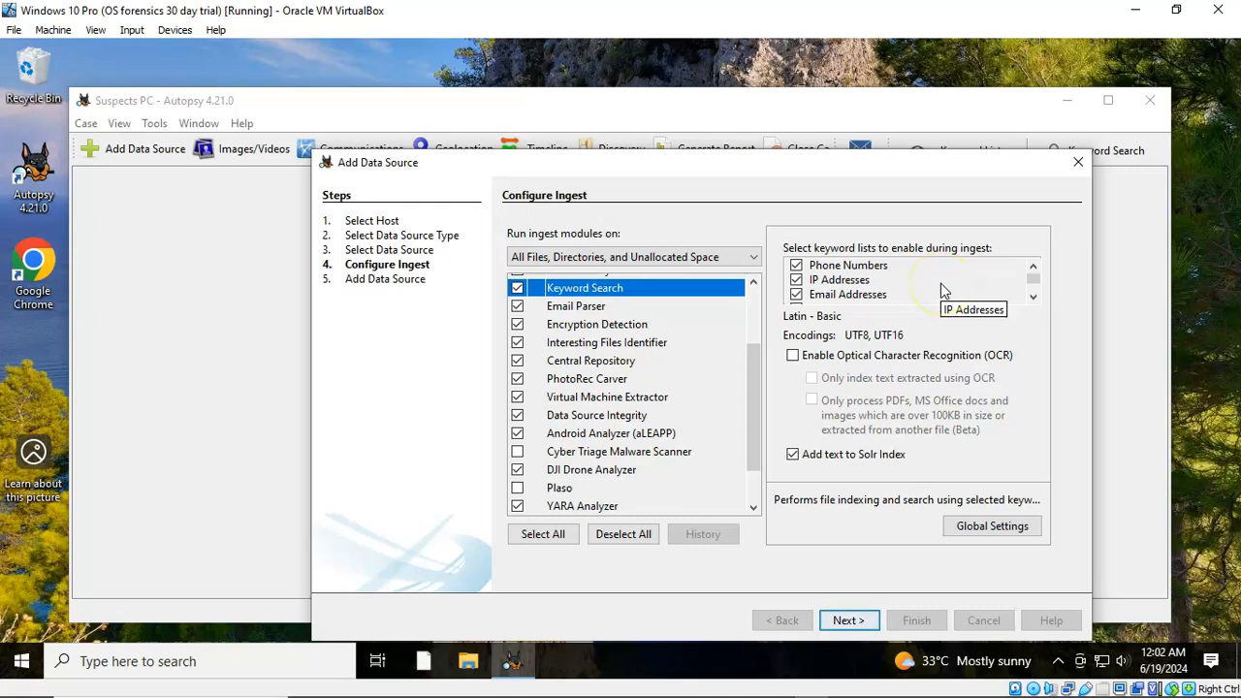
pyautogui.click(848, 621)
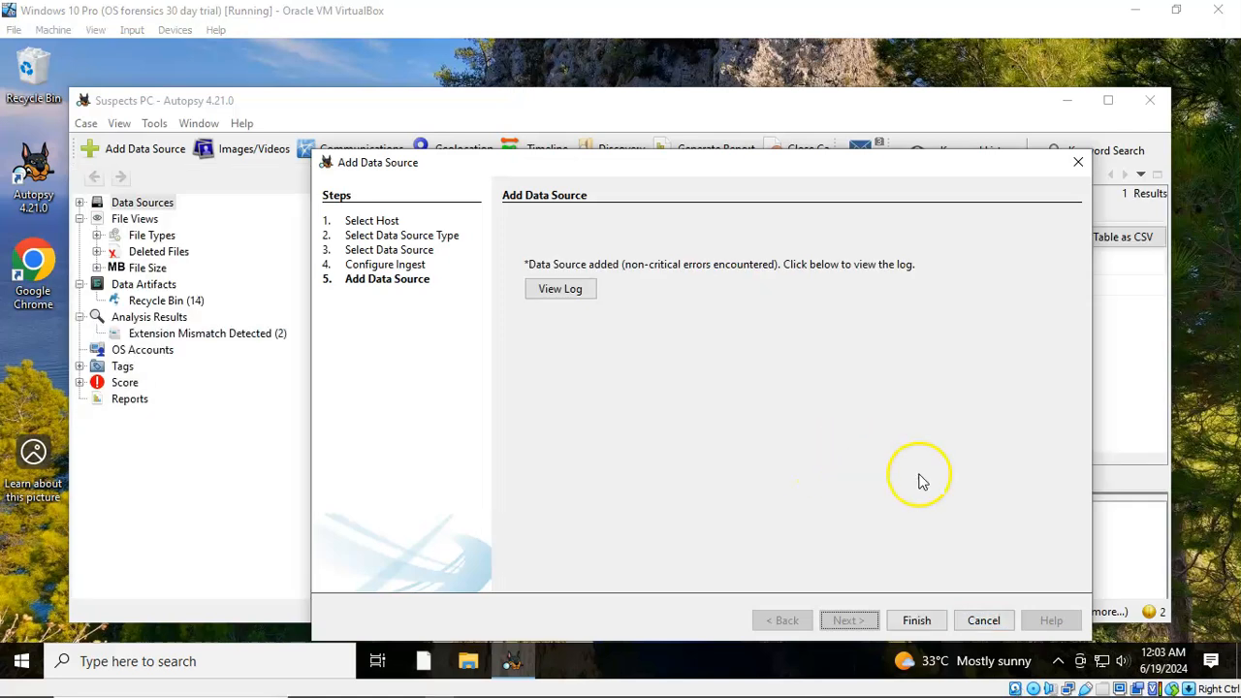
# Close the wizard and let ingest populate Communication Accounts, E-Mail Messages and Installed Programs
pyautogui.click(916, 623)
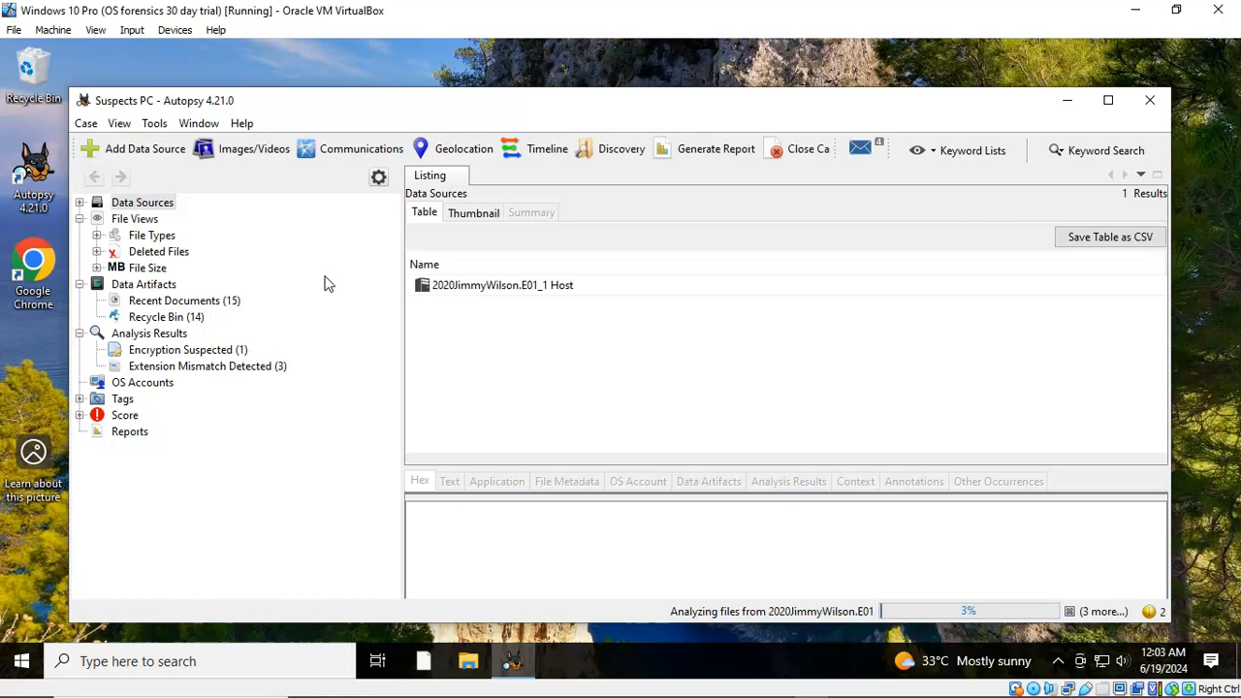
pyautogui.click(290, 268)
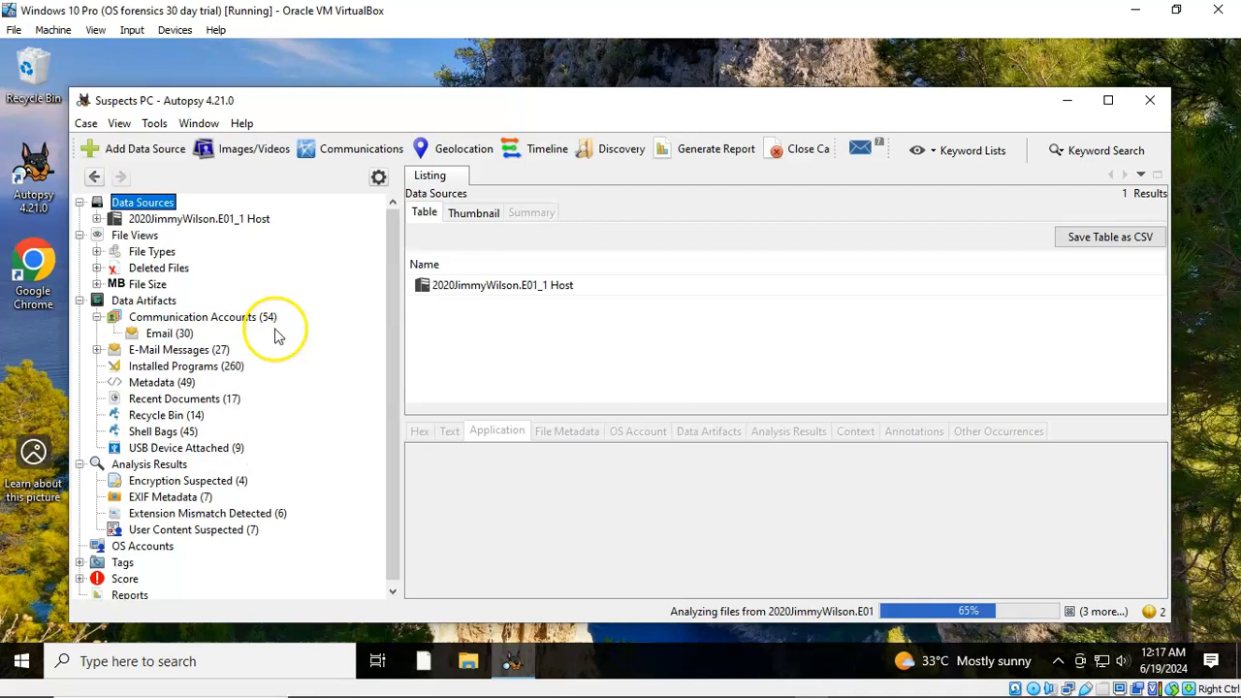
# List the email accounts found under Communication Accounts
pyautogui.click(165, 333)
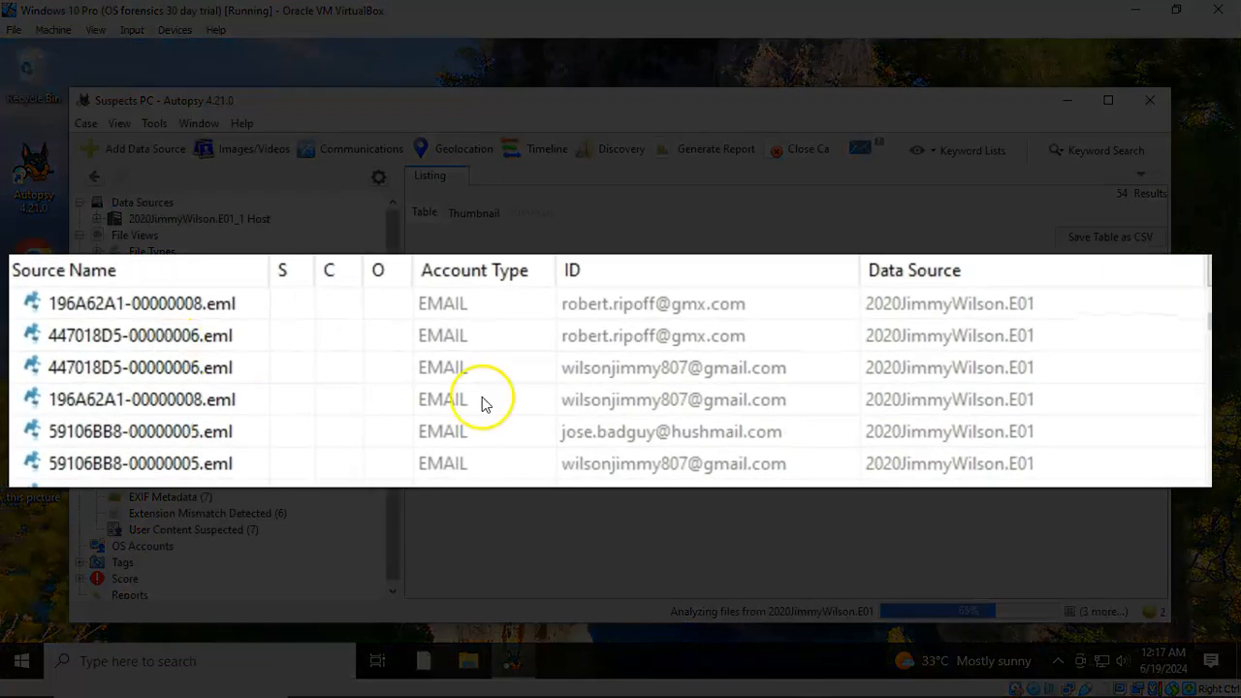
pyautogui.scroll(-3, 800, 336)
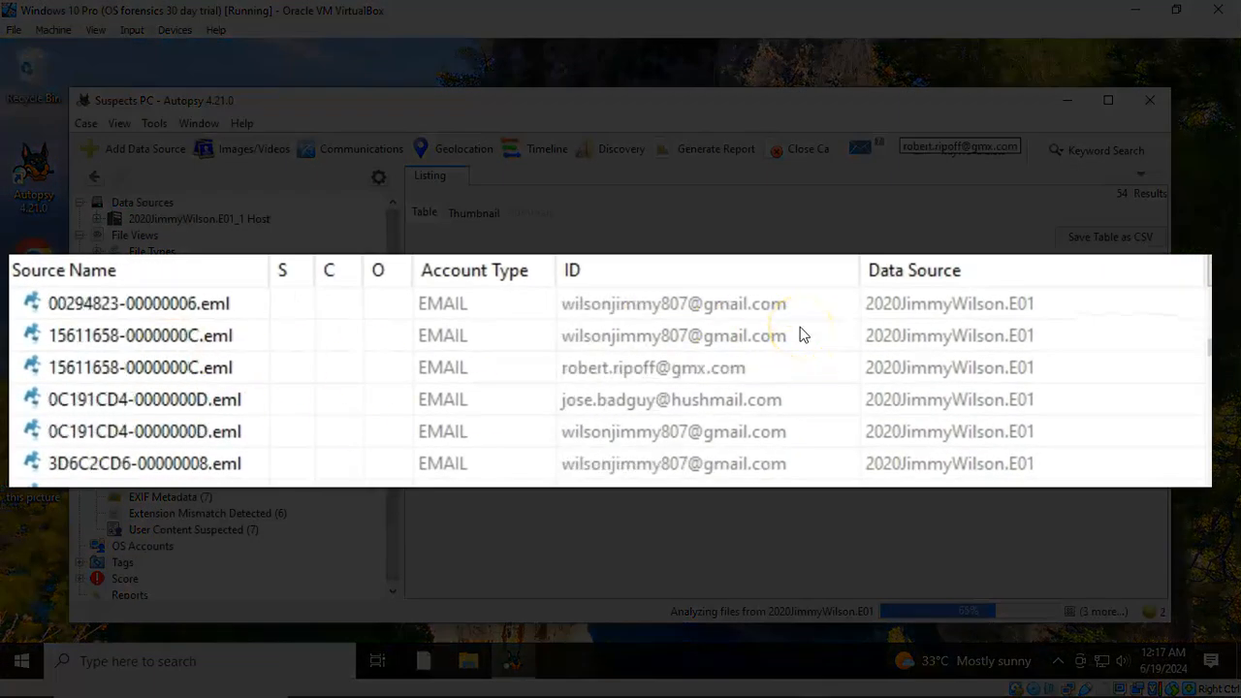
pyautogui.scroll(-4, 802, 334)
pyautogui.scroll(-2, 803, 334)
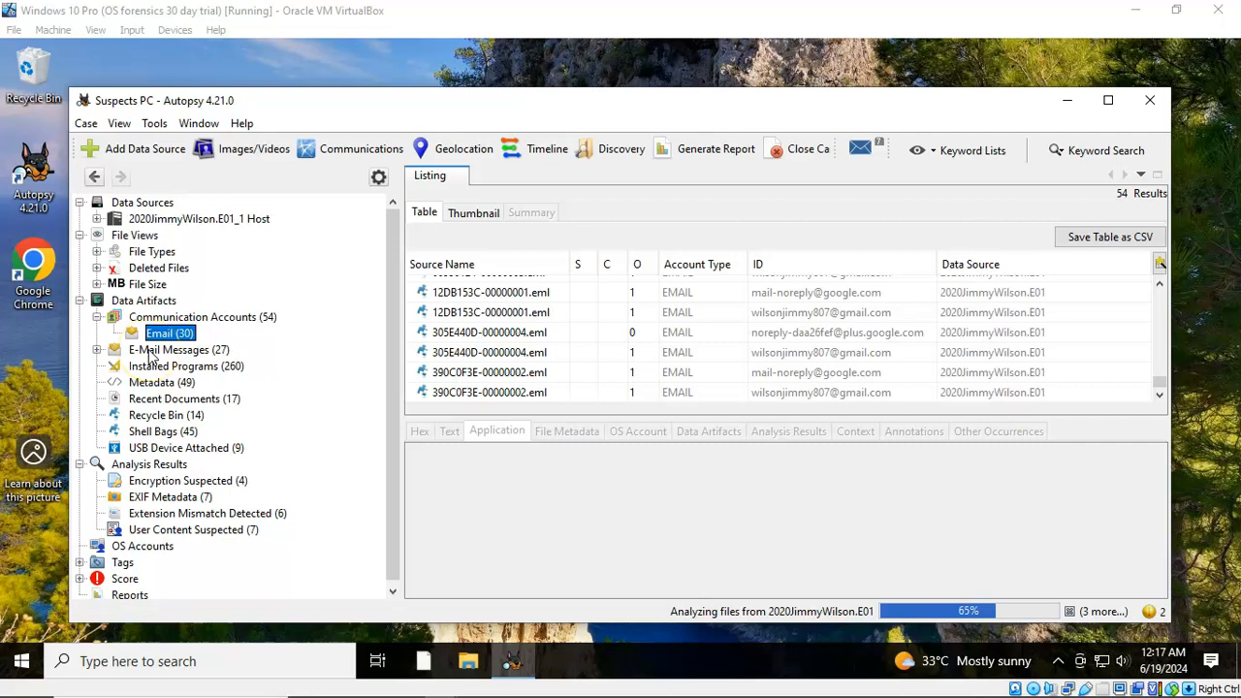
# Open the 27 Default-folder e-mails and read 'Re: new price list' and 'New email address'
pyautogui.click(96, 348)
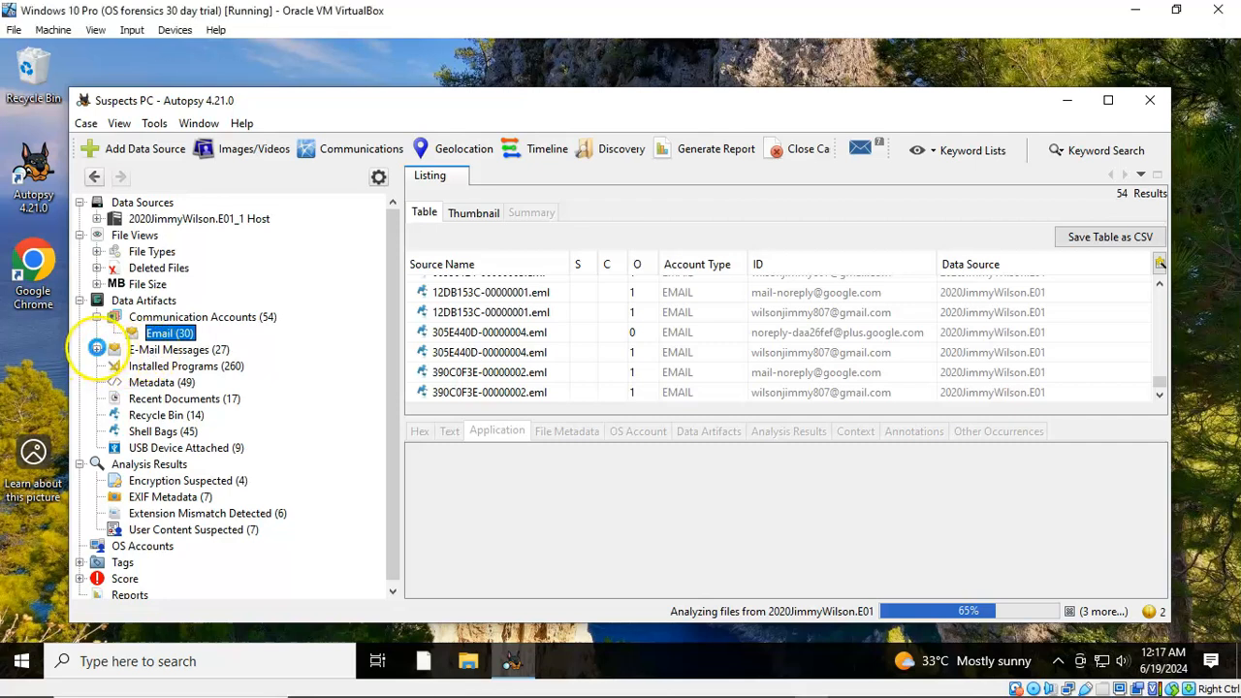
pyautogui.click(173, 350)
pyautogui.click(185, 365)
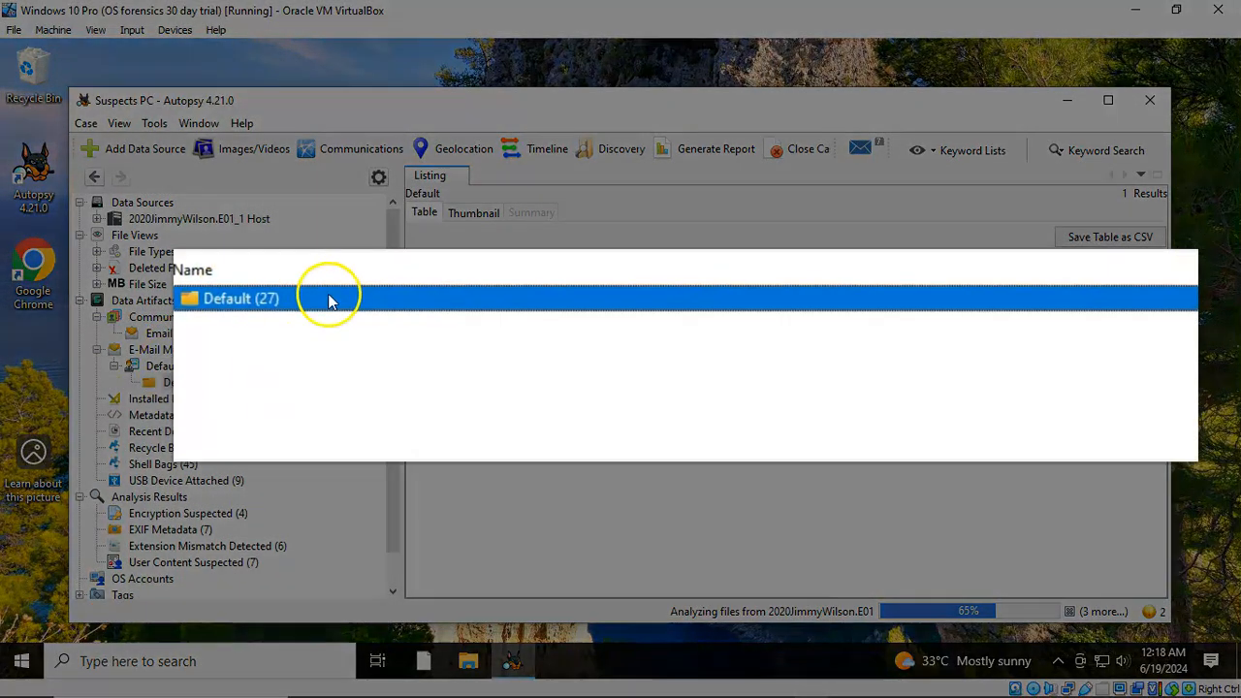
pyautogui.doubleClick(417, 285)
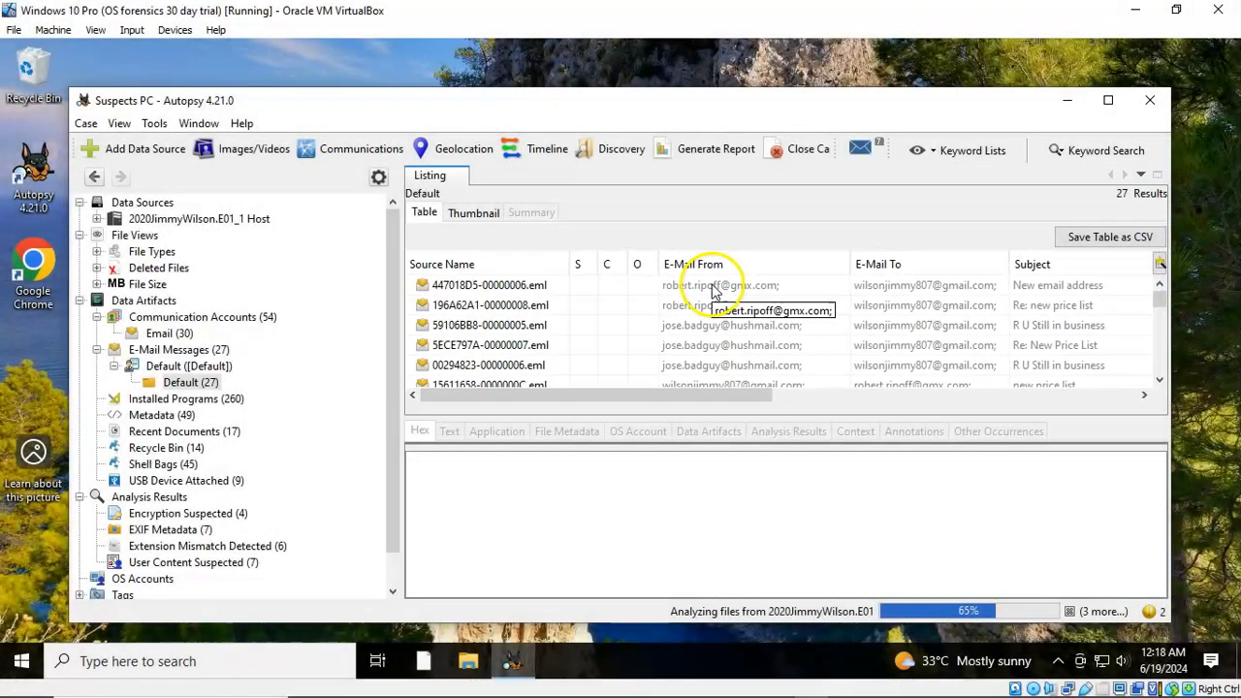
pyautogui.click(712, 288)
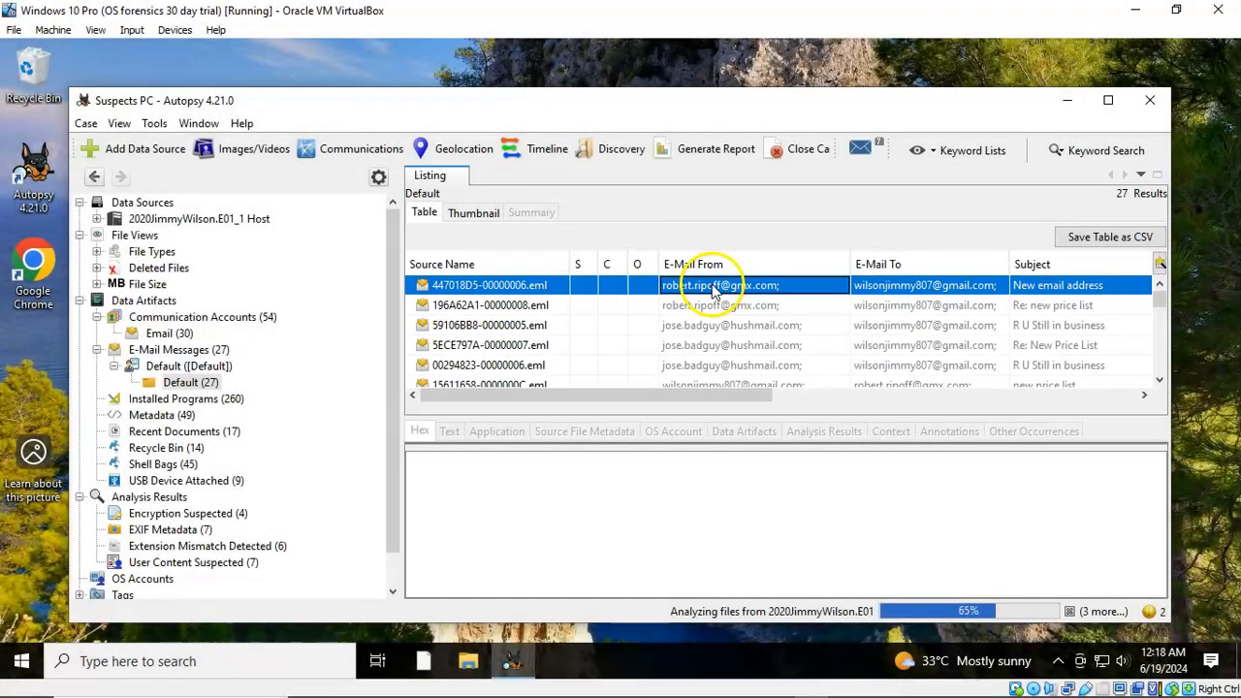
pyautogui.click(707, 307)
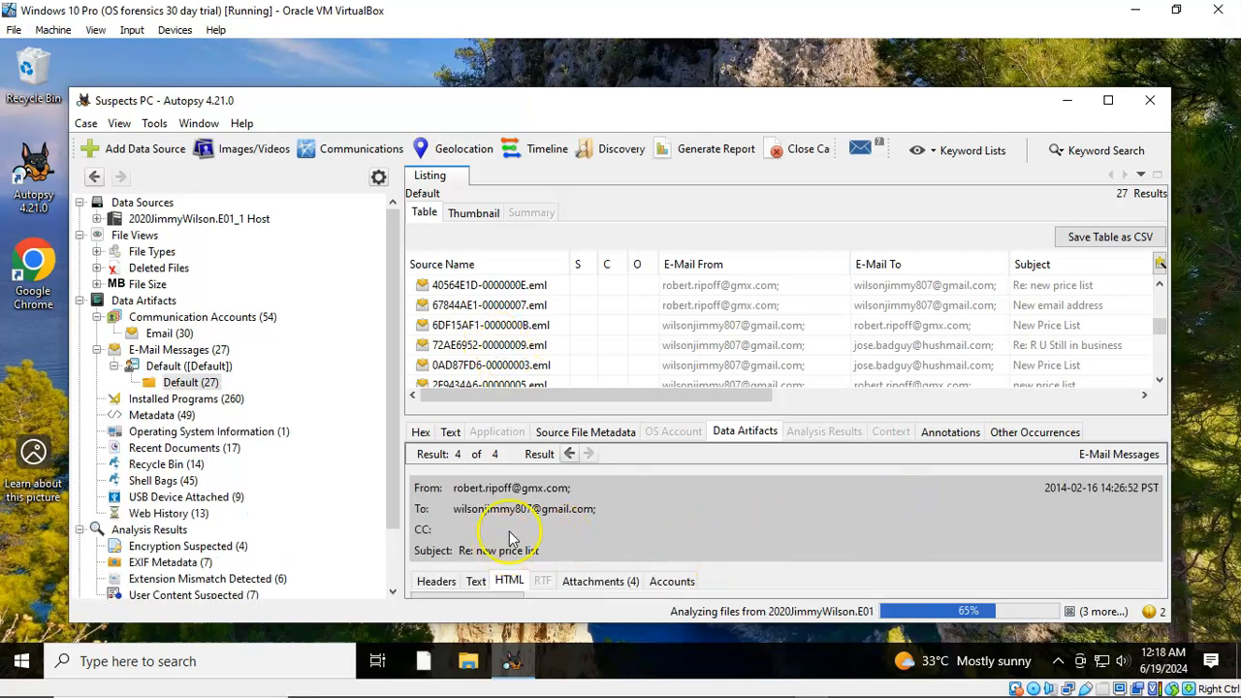
pyautogui.click(710, 306)
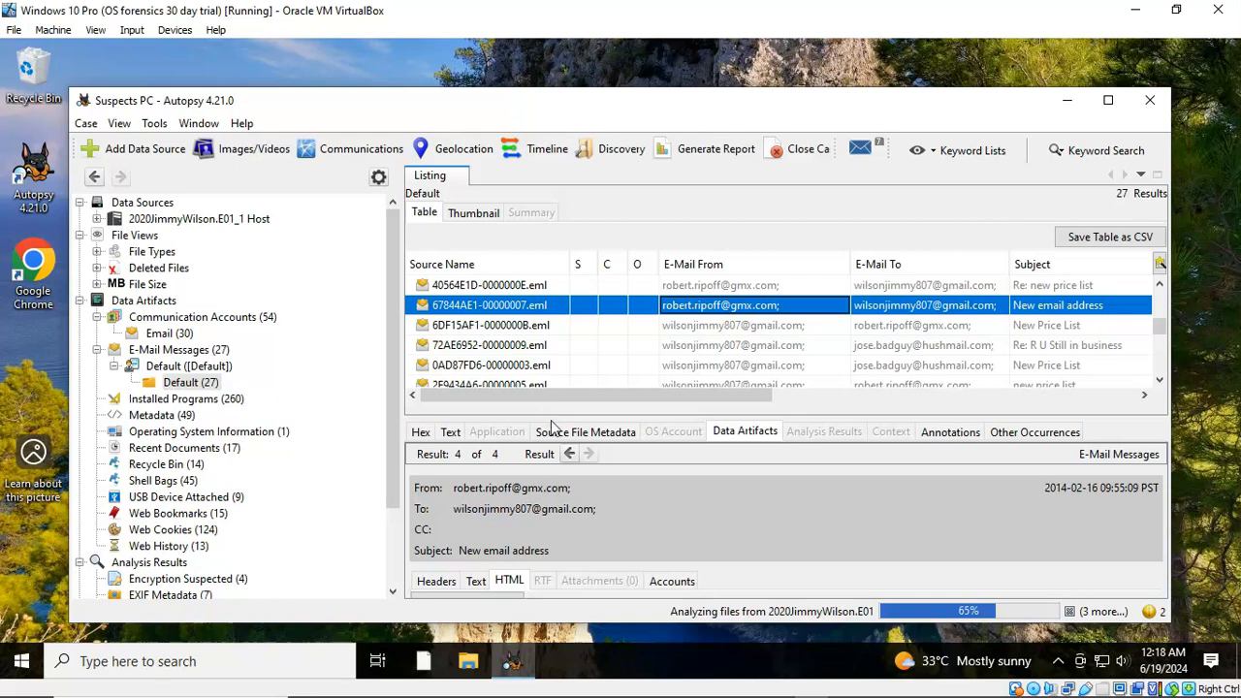
pyautogui.scroll(-2, 160, 504)
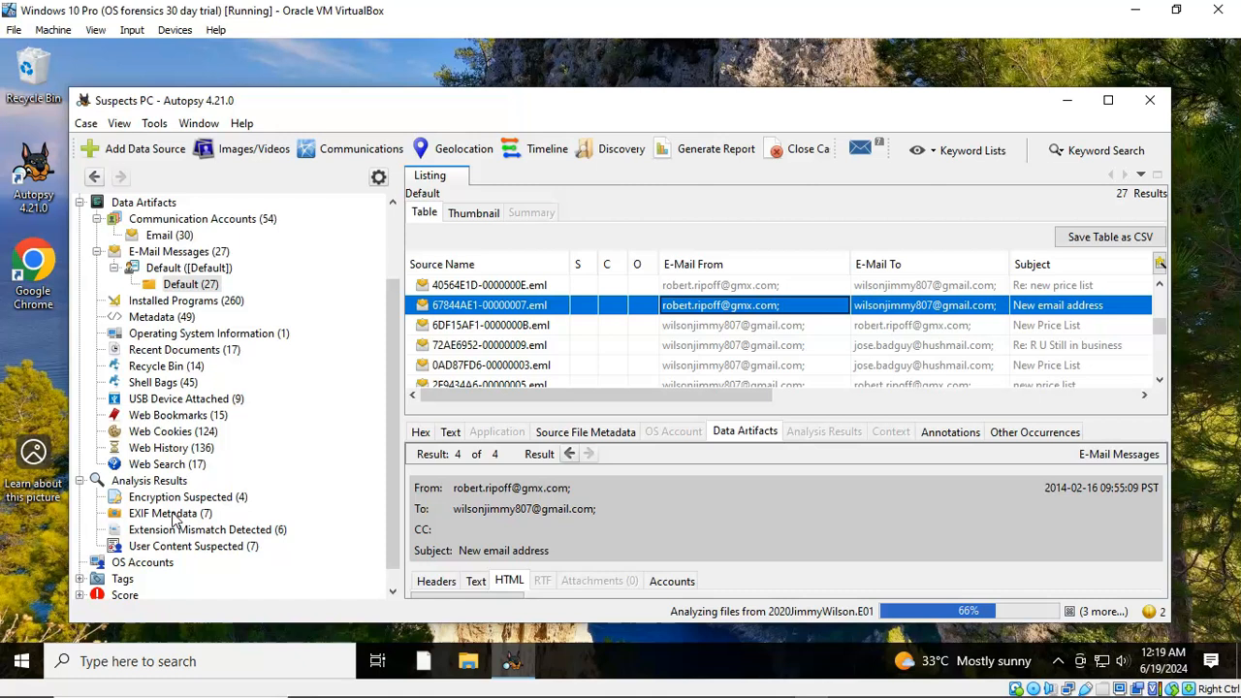
# Show the 7 EXIF Metadata results with the Source Name column widened, previewing the camera image
pyautogui.click(172, 514)
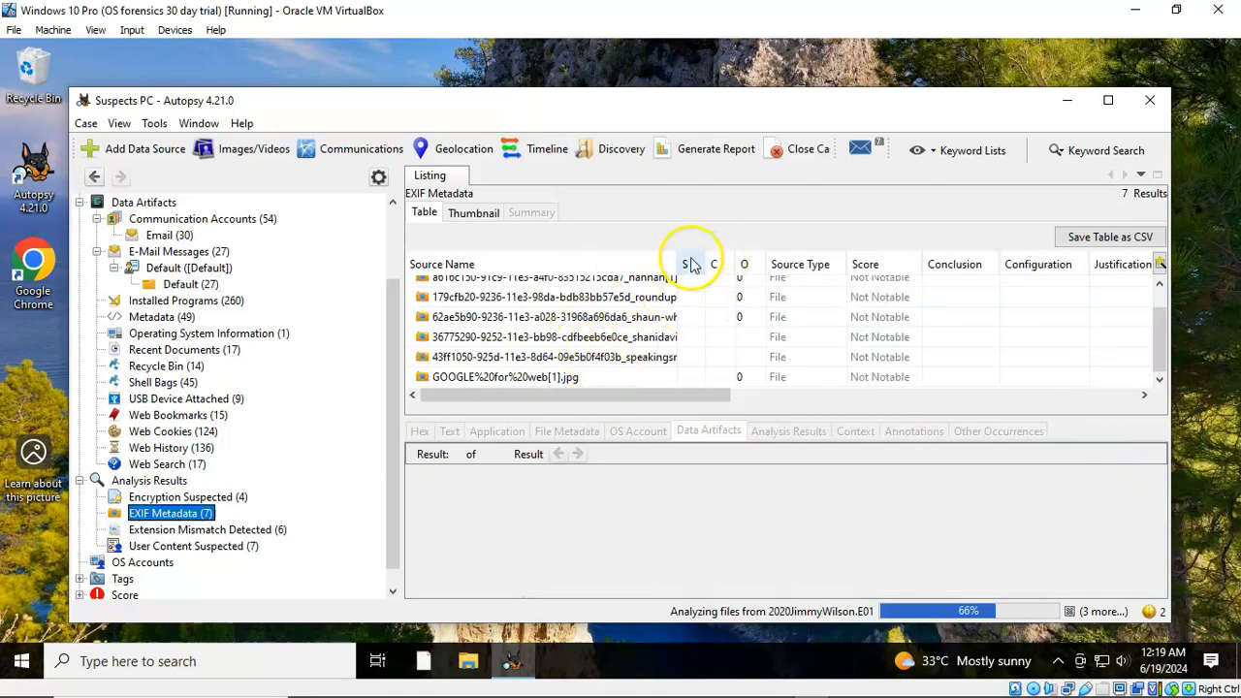
pyautogui.moveTo(677, 253); pyautogui.dragTo(791, 258)
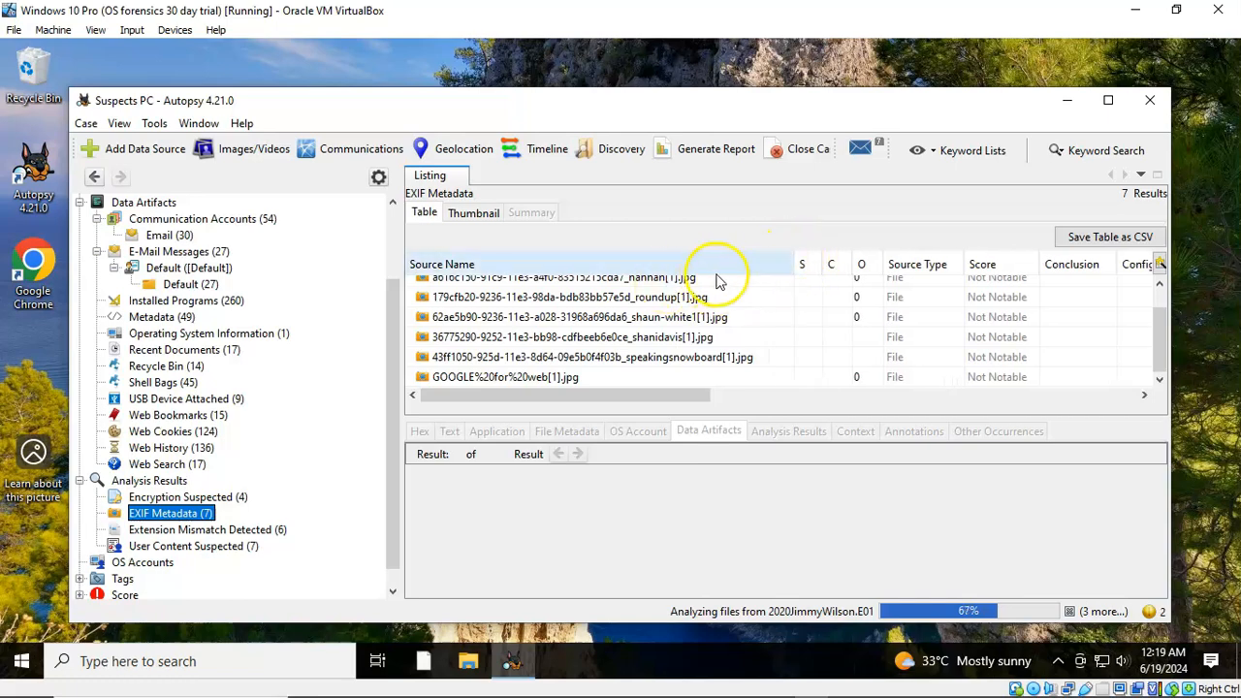
pyautogui.scroll(2, 516, 315)
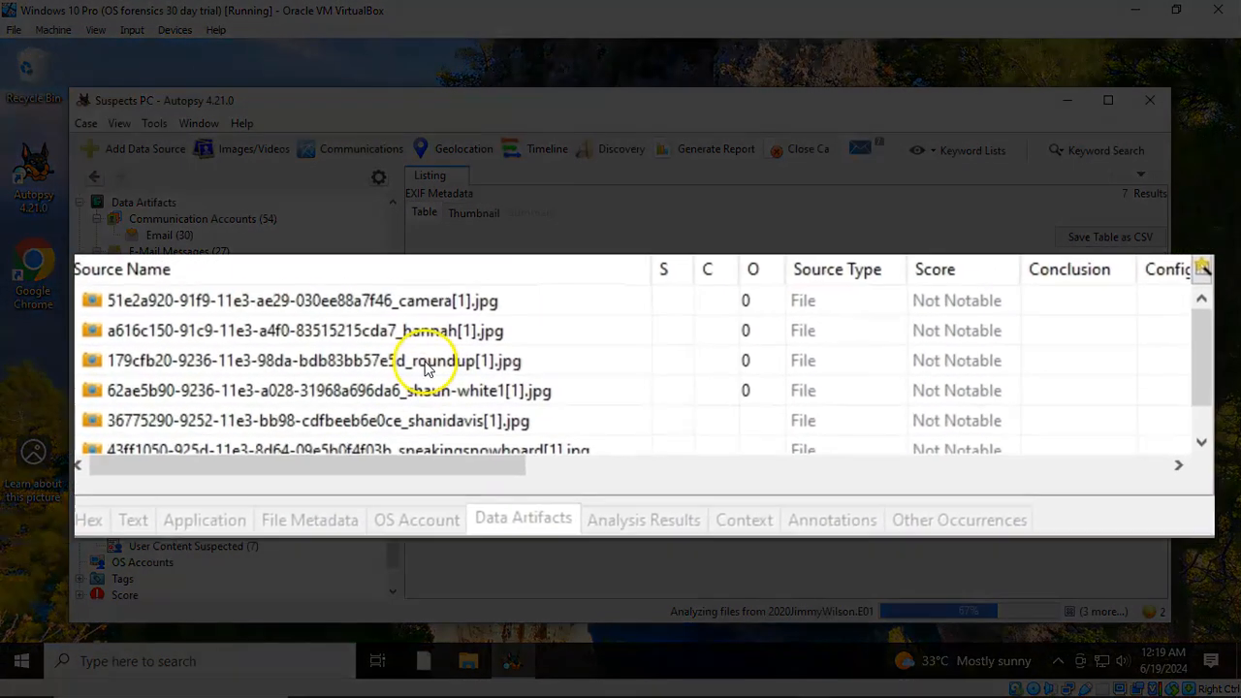
pyautogui.click(341, 304)
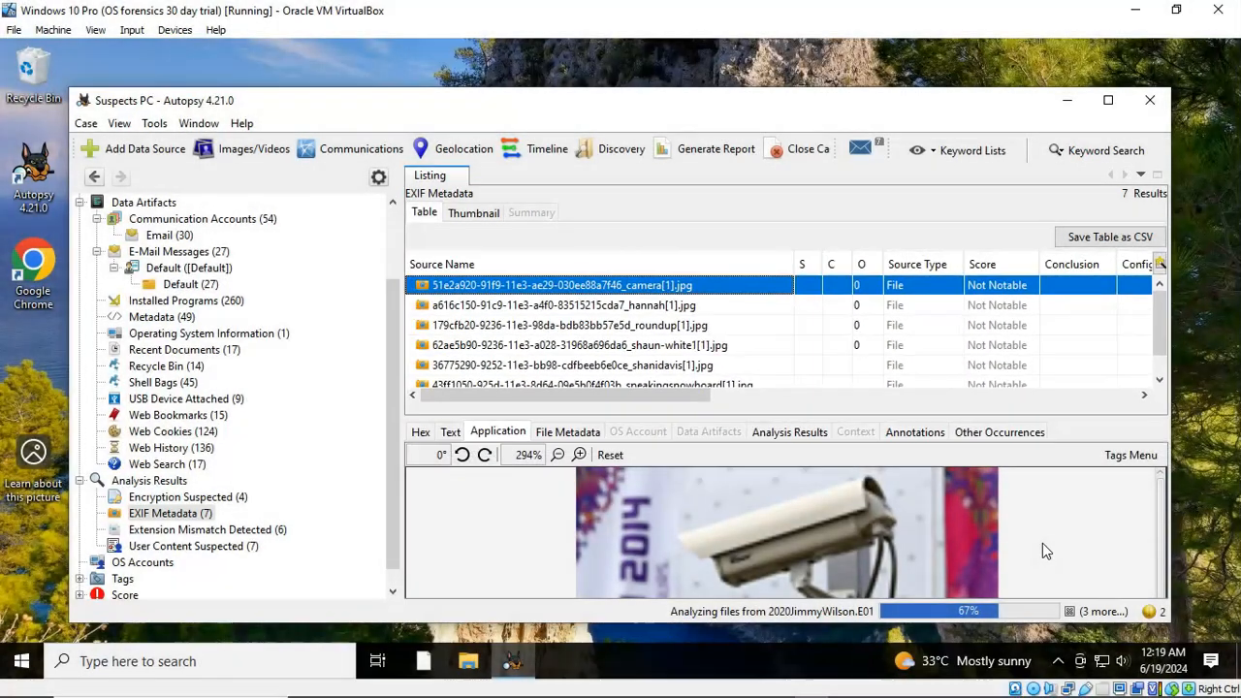
pyautogui.click(1039, 541)
# View the File Metadata of the roundup[1].jpg image, created 2015-05-26
pyautogui.click(598, 327)
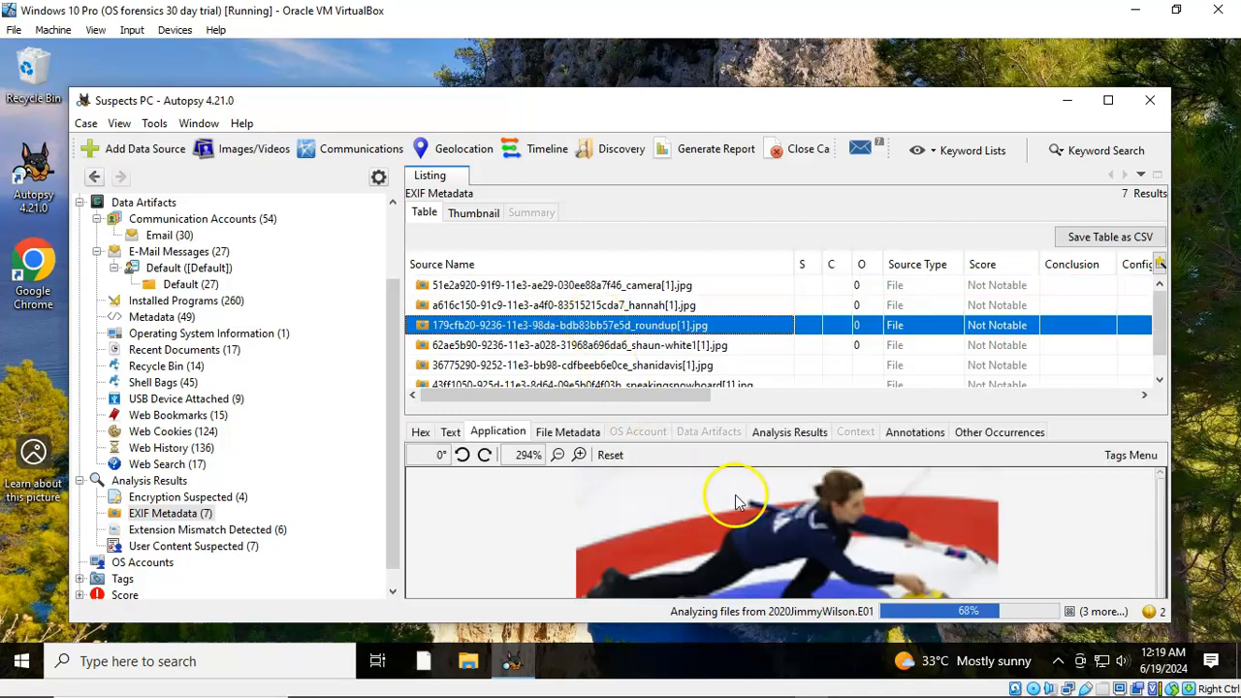
pyautogui.click(567, 434)
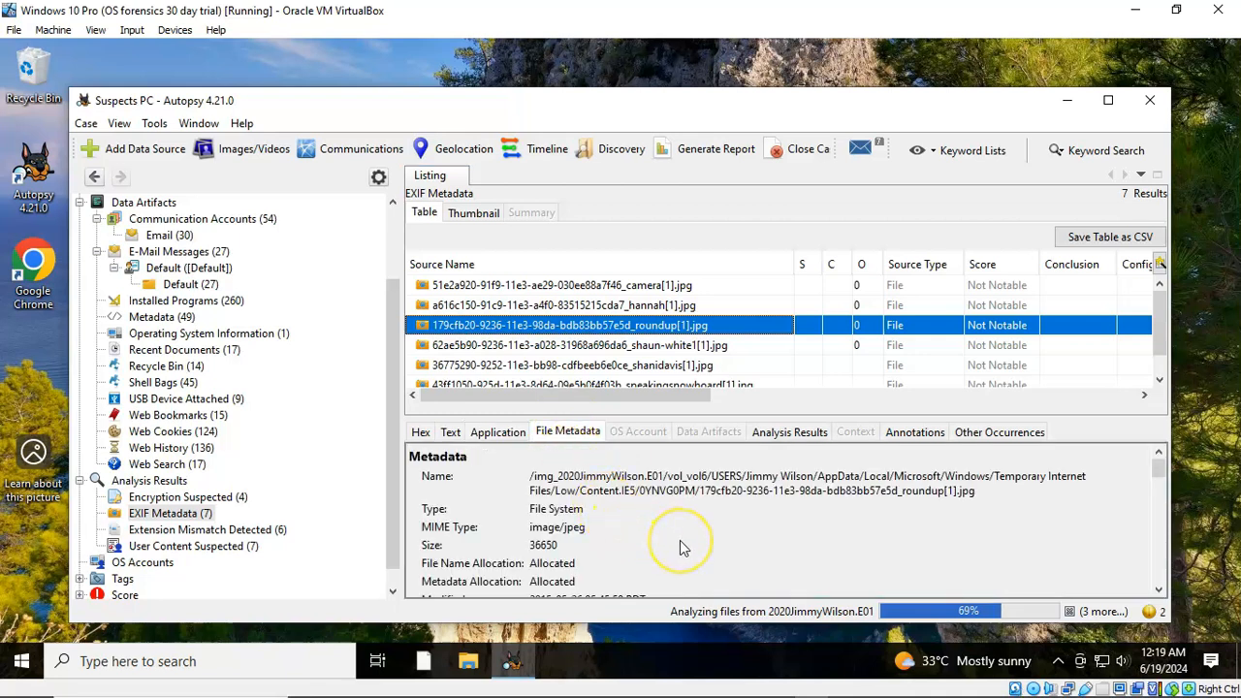
pyautogui.scroll(-5, 677, 537)
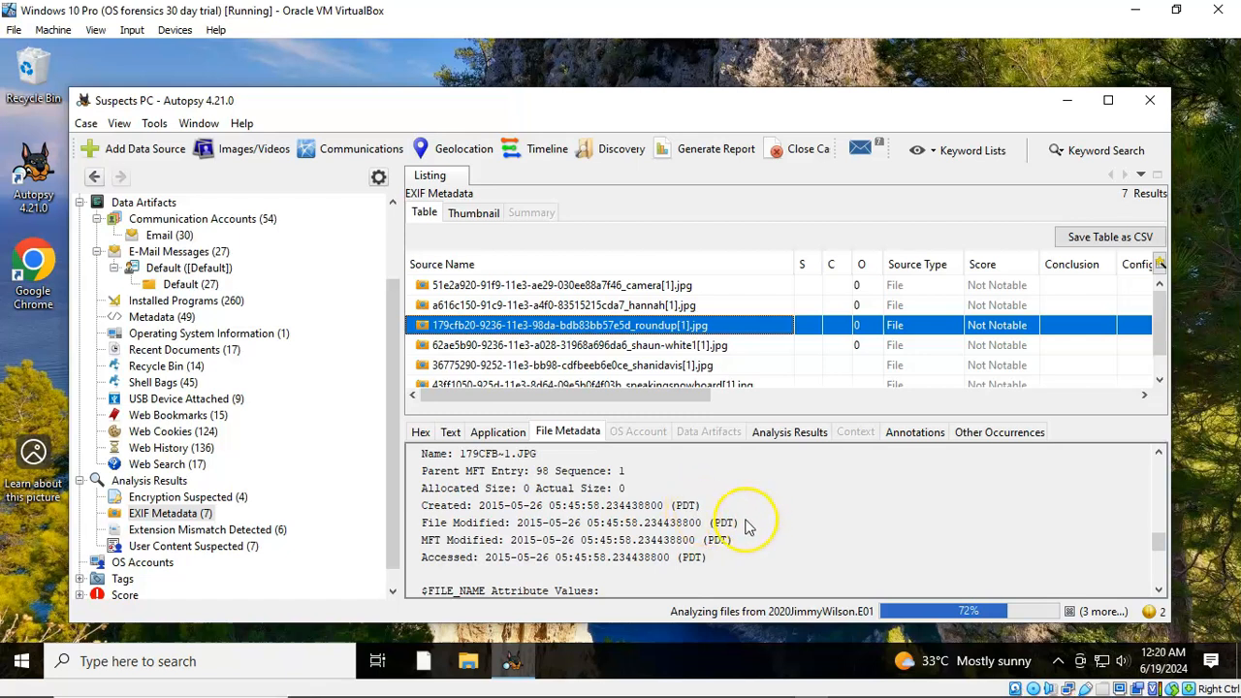
pyautogui.scroll(5, 748, 524)
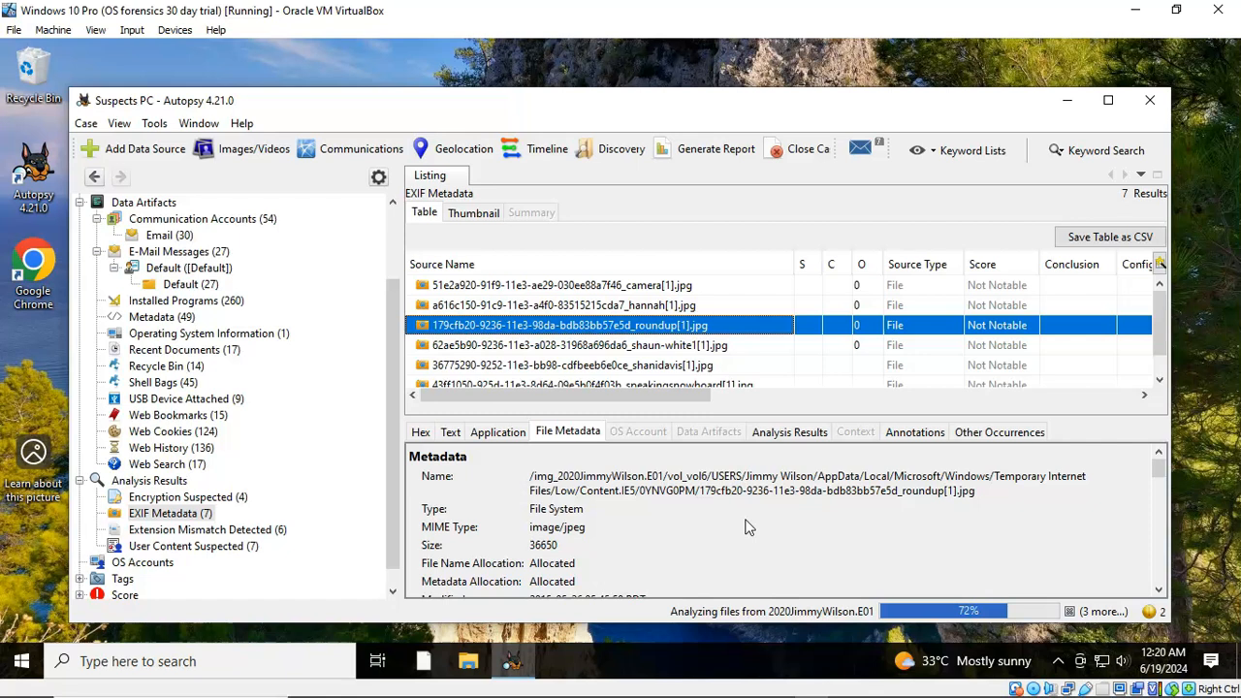
# Read the roundup image's text strings, including the Sochi 2014 curling caption and Photoshop CS4 metadata
pyautogui.click(450, 433)
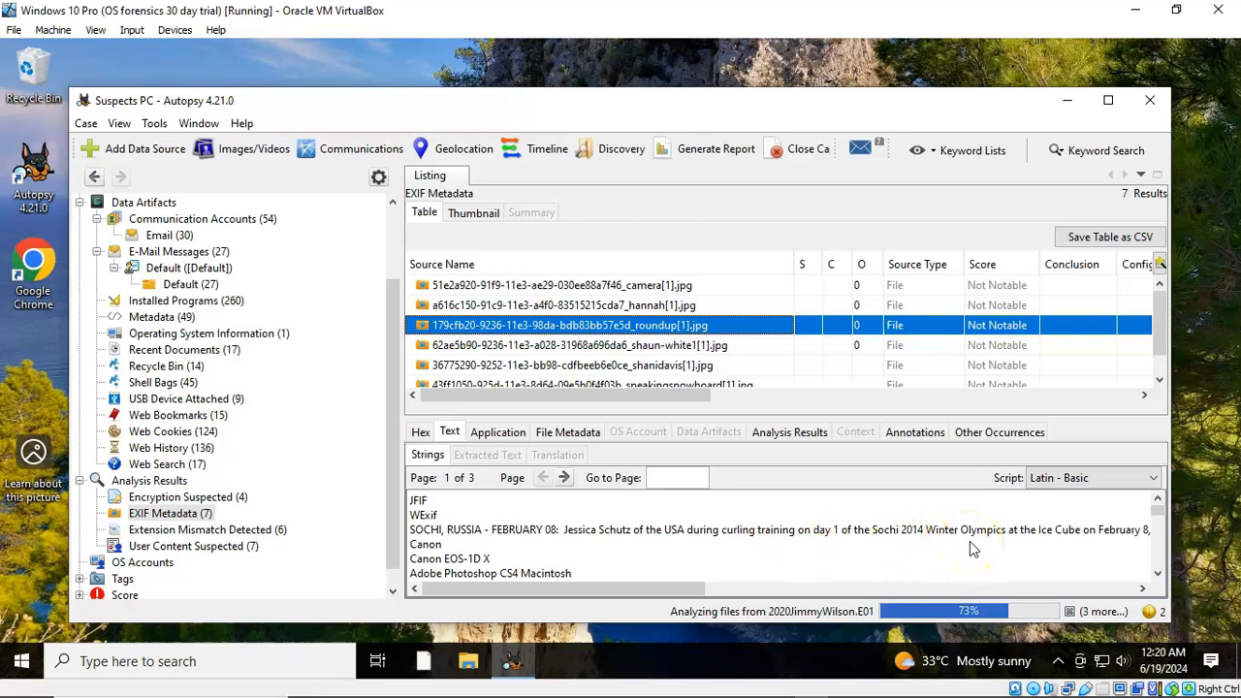
pyautogui.scroll(-10, 514, 548)
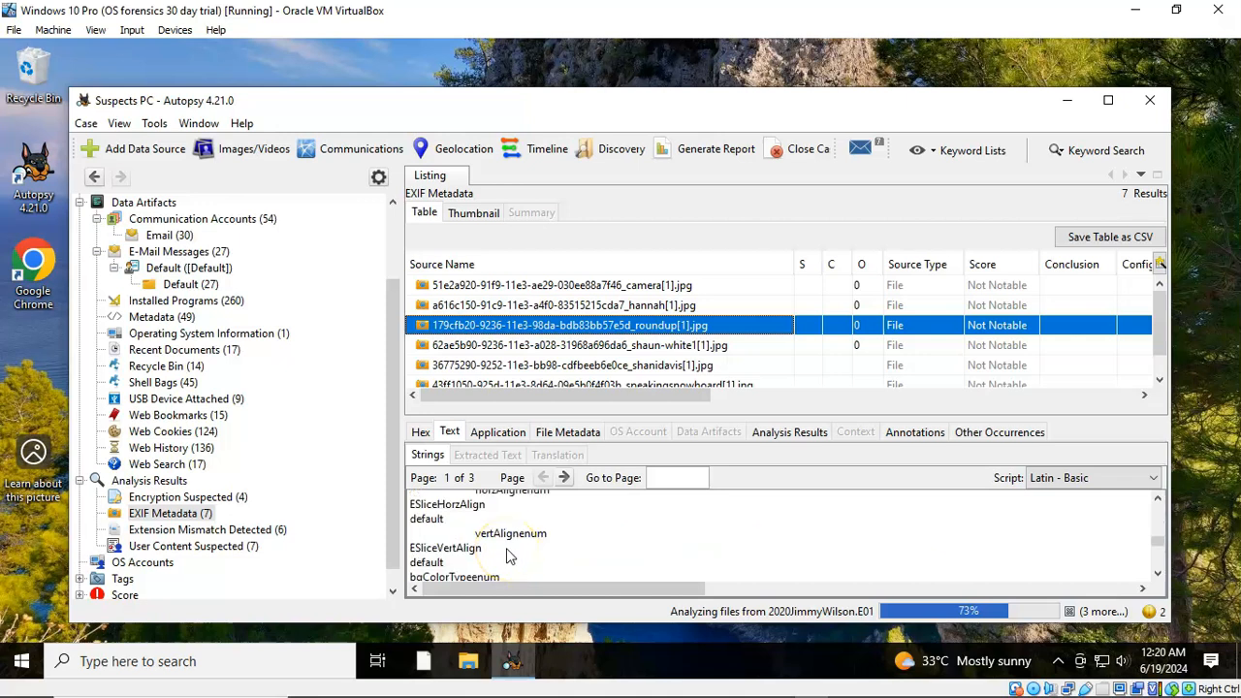
pyautogui.scroll(-3, 572, 541)
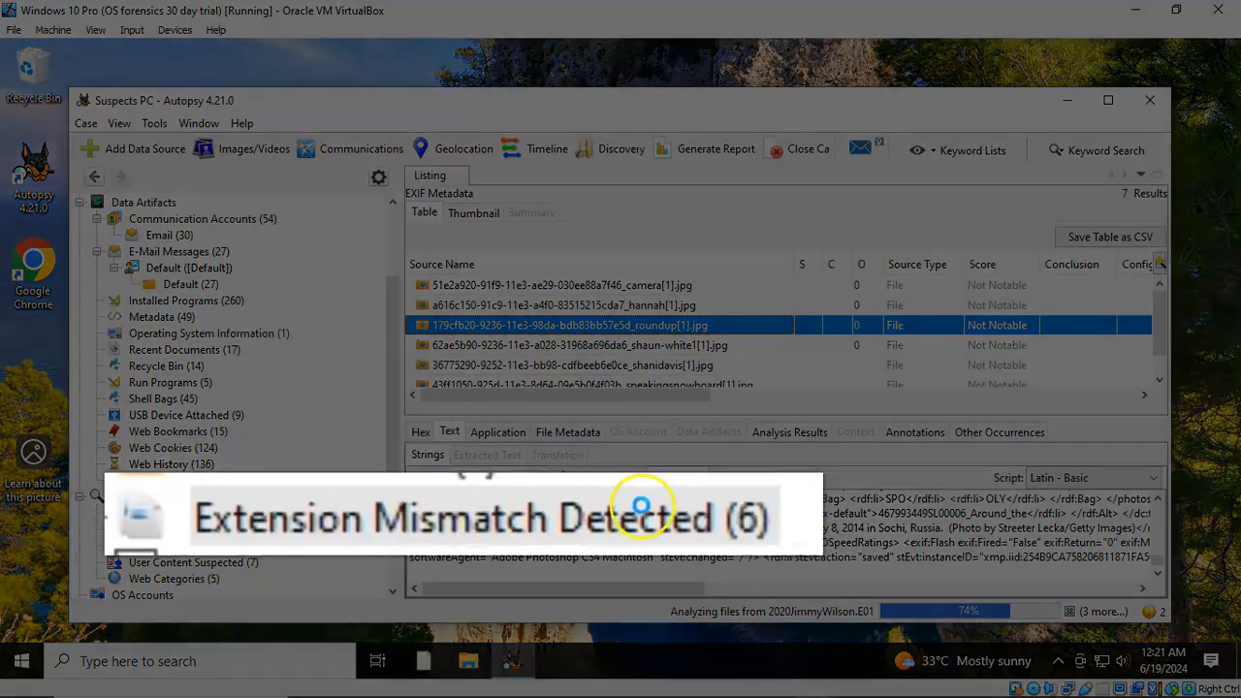
# List the 6 Extension Mismatch Detected results and select StickyNotes.snt
pyautogui.click(189, 529)
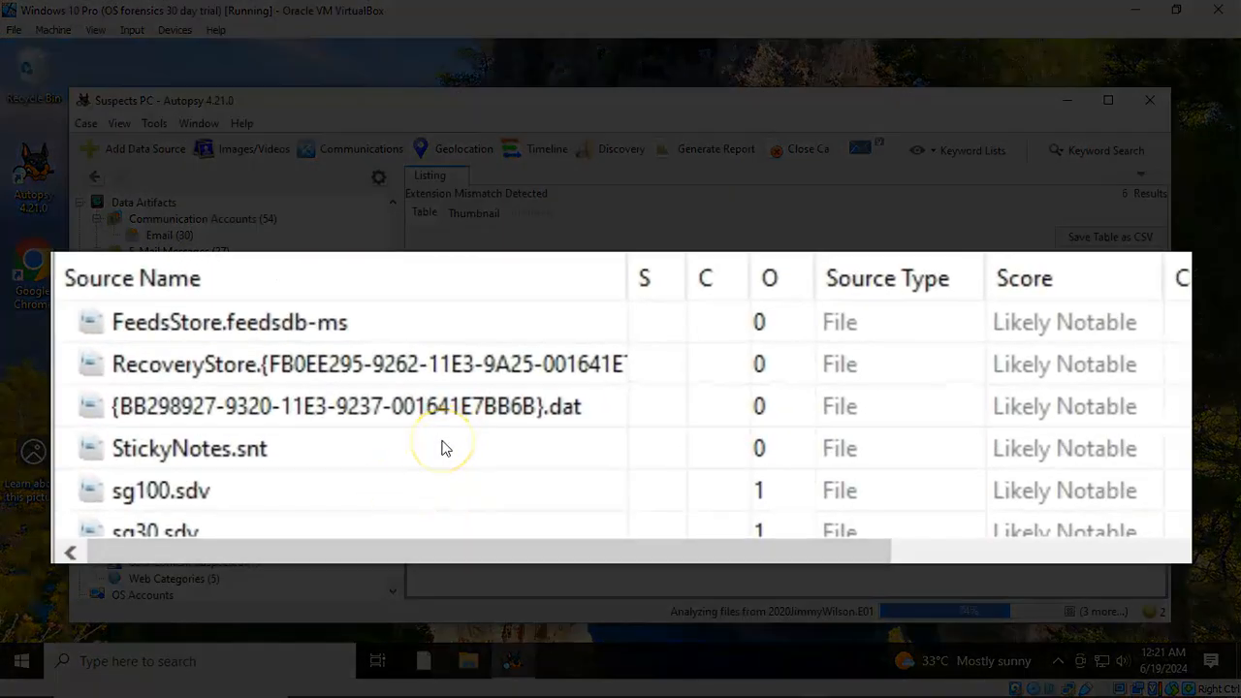
pyautogui.click(431, 452)
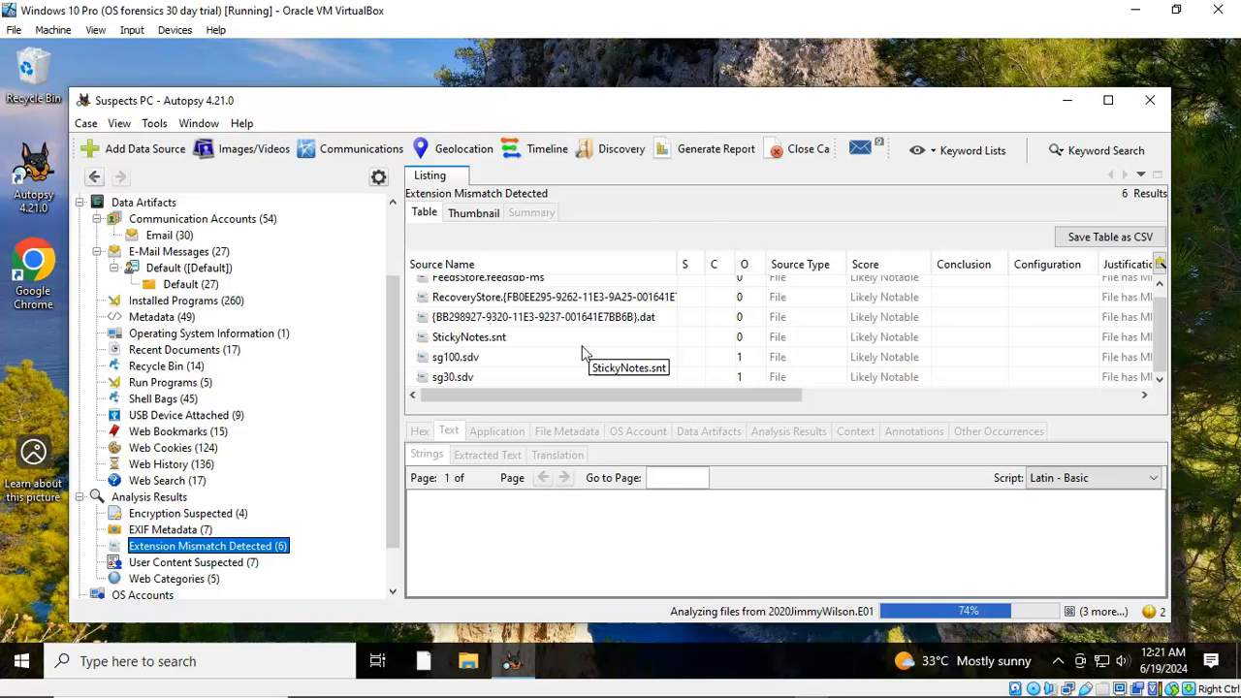
pyautogui.click(475, 338)
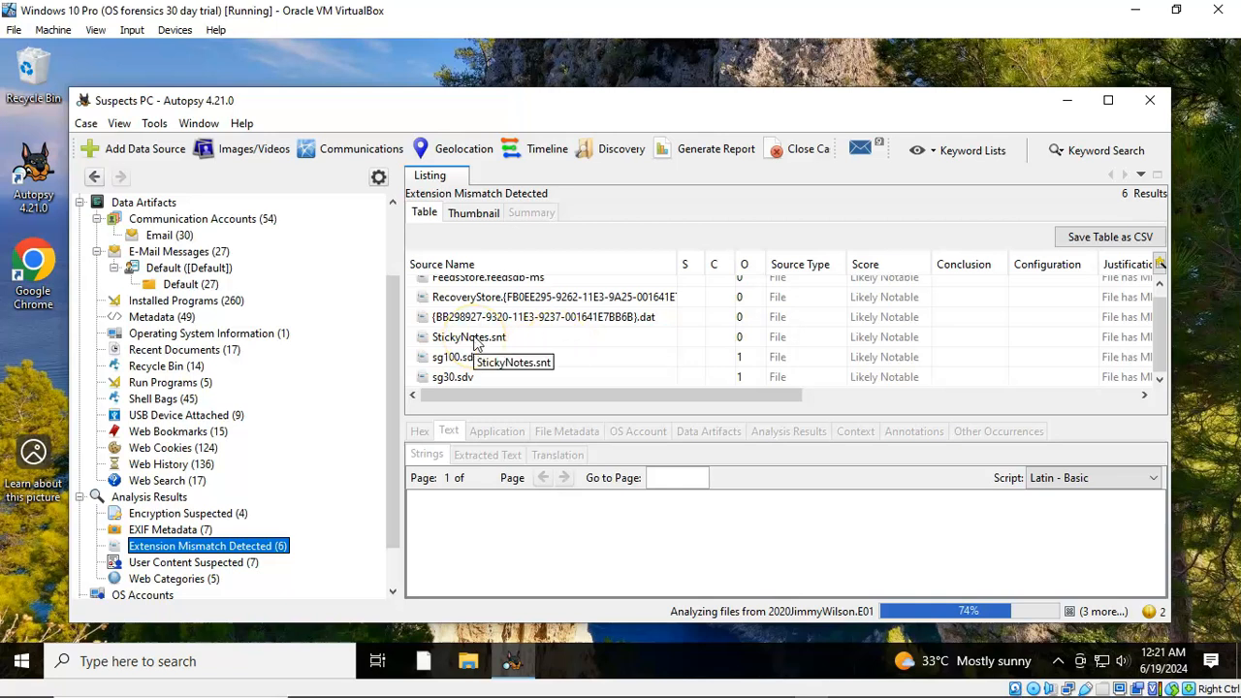
pyautogui.click(474, 342)
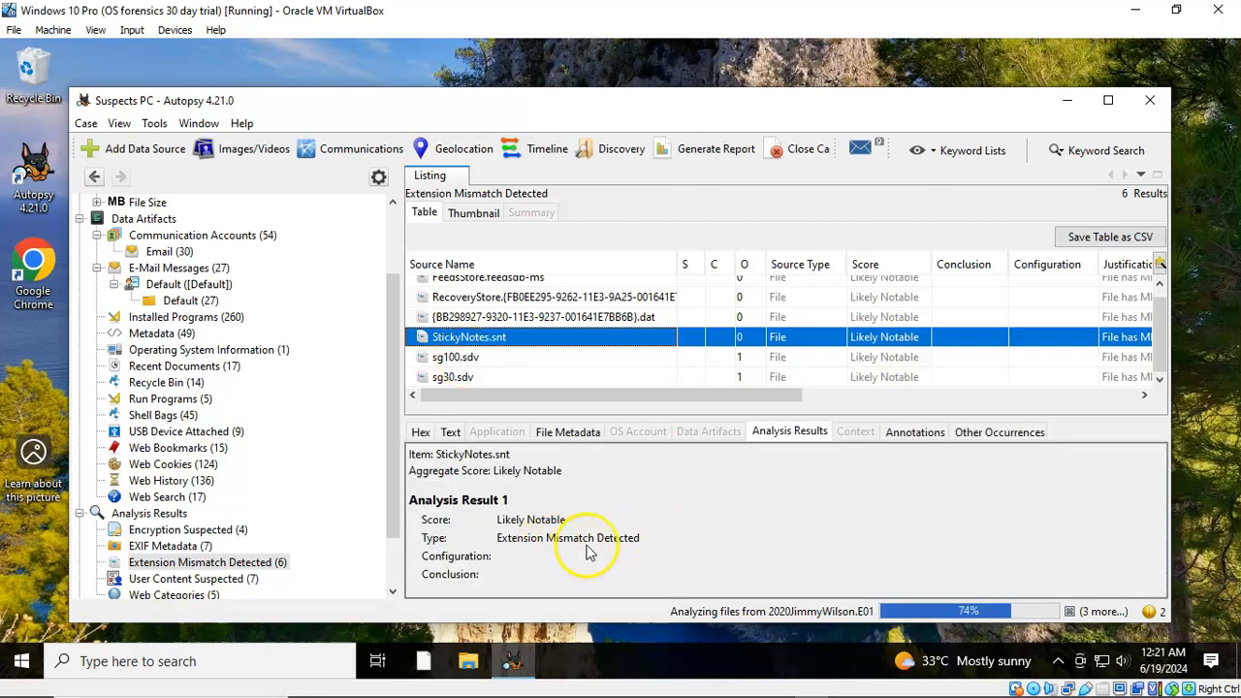
# View StickyNotes.snt's file metadata, showing MIME type application/x-msoffice and size 8192 bytes
pyautogui.click(569, 434)
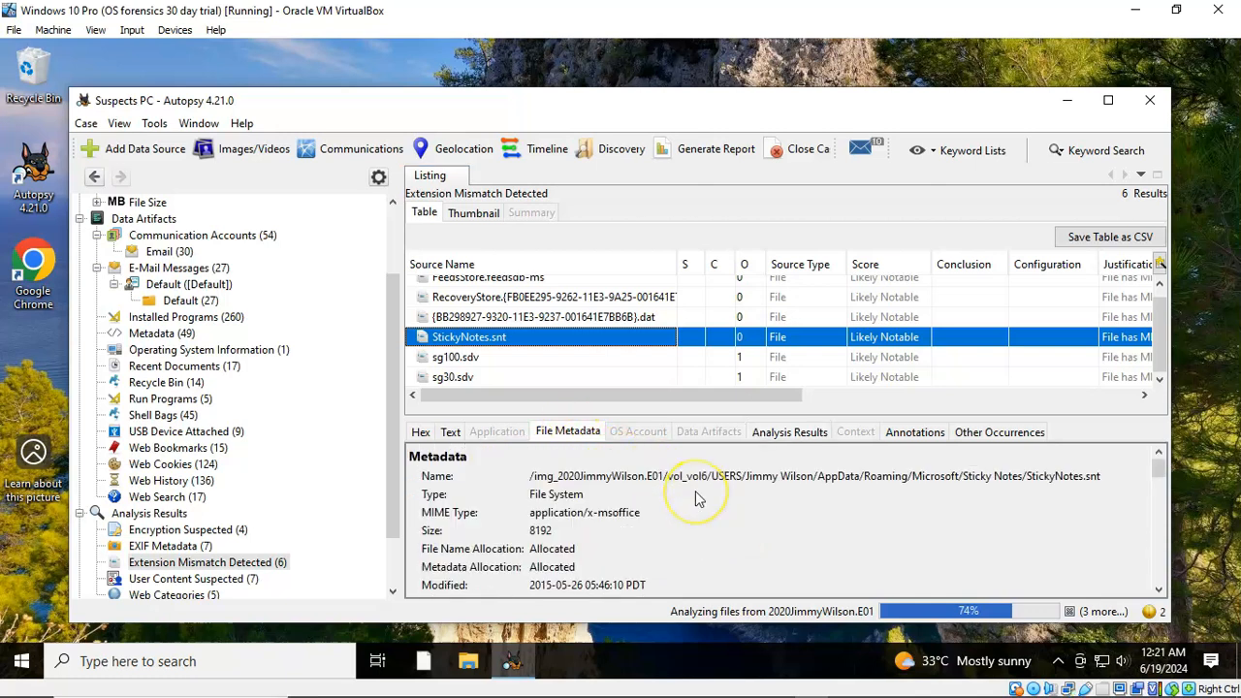
pyautogui.scroll(-3, 695, 491)
pyautogui.scroll(3, 693, 506)
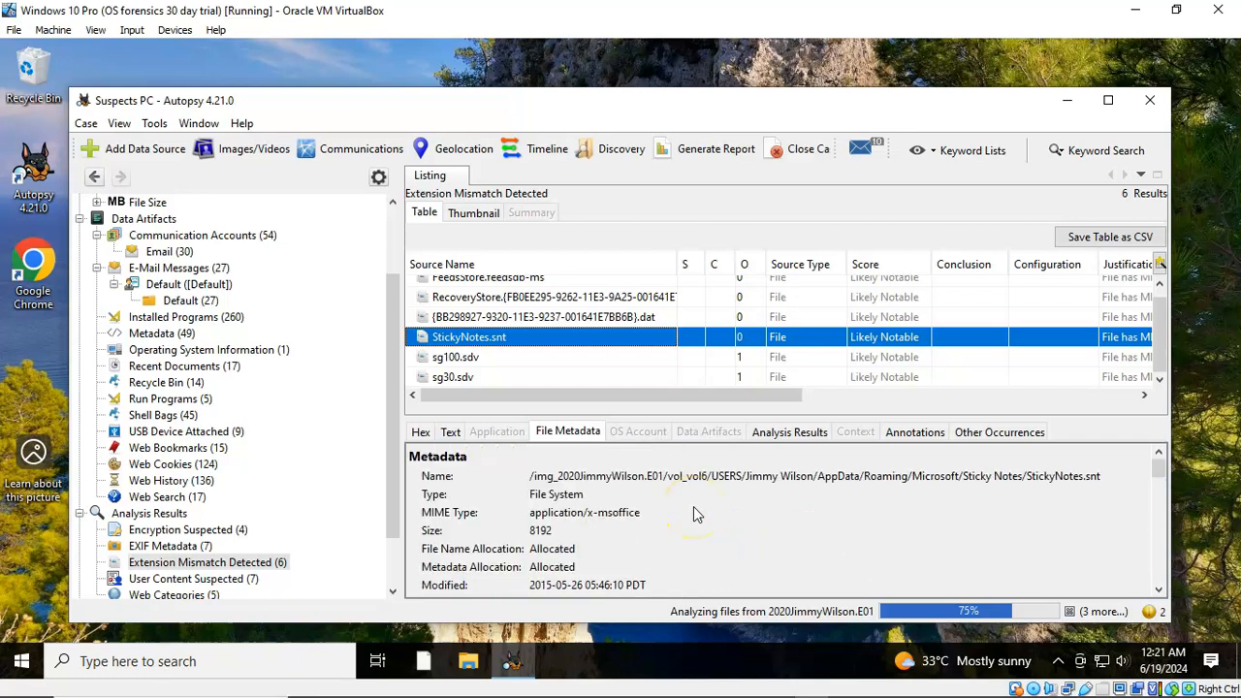